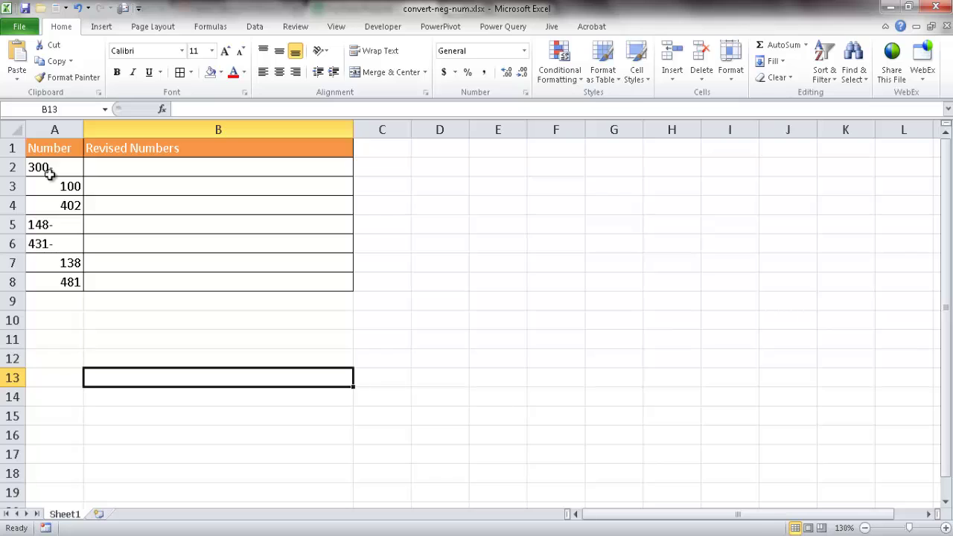
Start a formula in cell B2 that trims the spaces from A2: =TRIM(A2).
{"action": "left_click", "coordinate": [114, 169]}
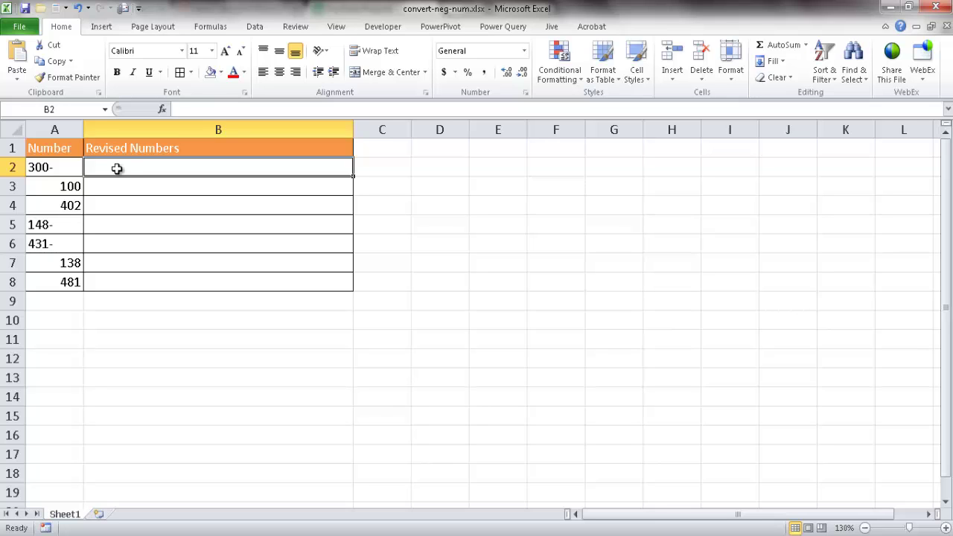
{"action": "type", "text": "=trim"}
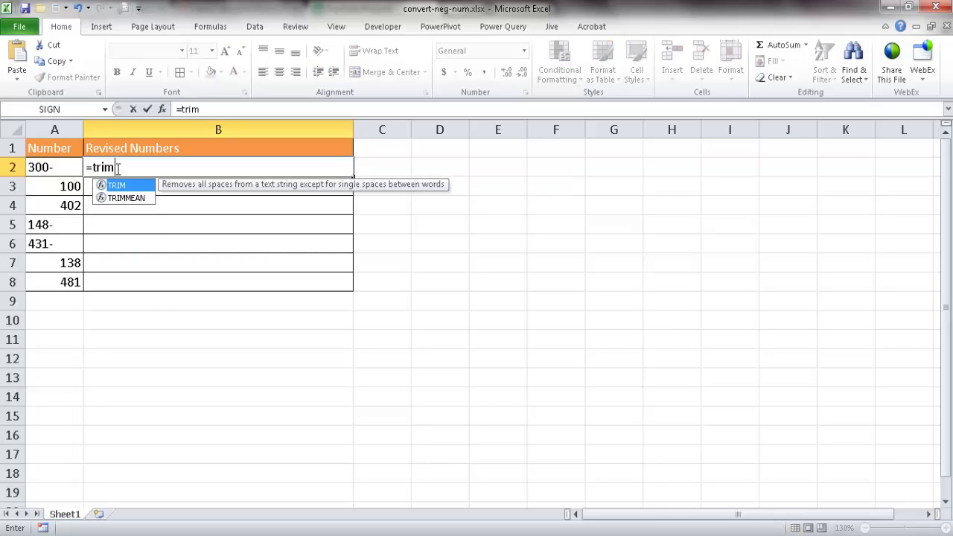
{"action": "type", "text": "("}
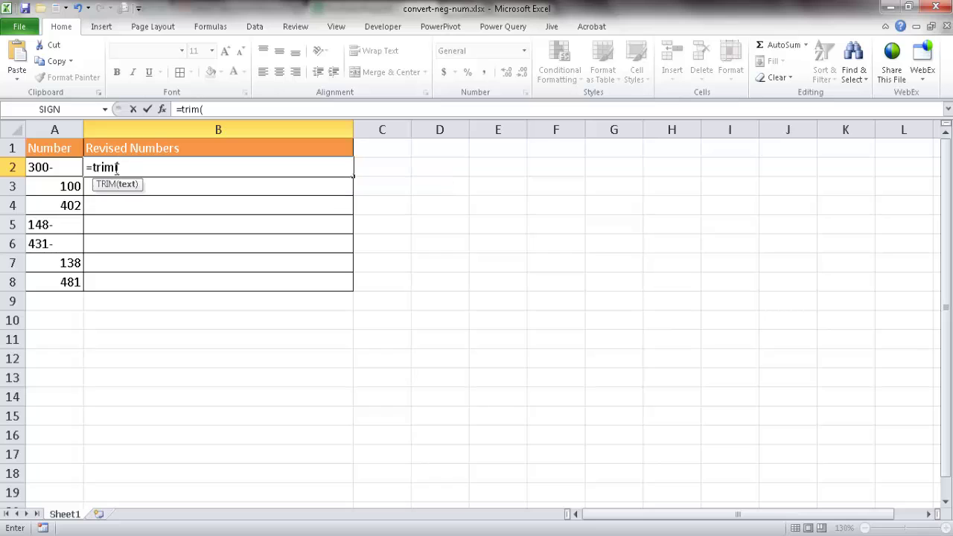
{"action": "left_click", "coordinate": [62, 169]}
{"action": "type", "text": ")"}
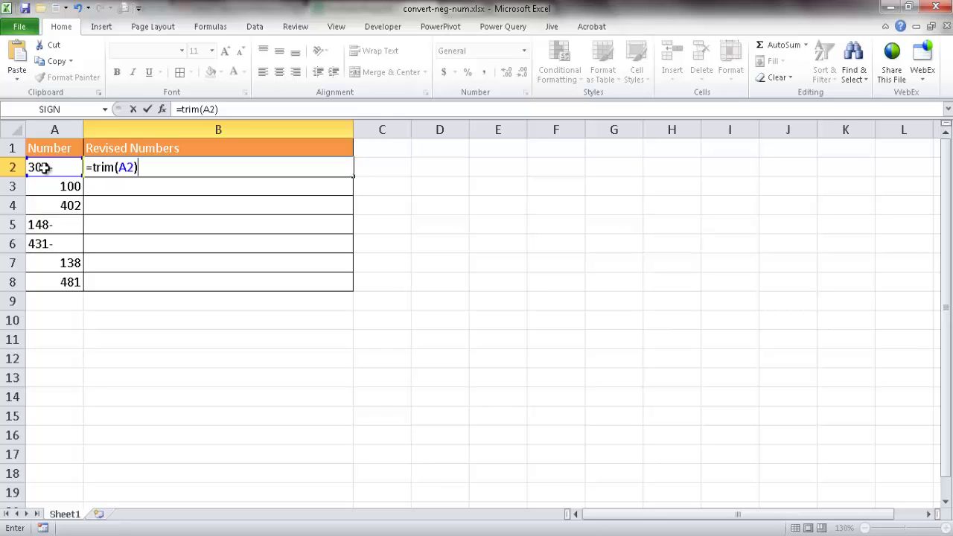
Wrap the TRIM in B2 in a RIGHT function returning 1 character, giving =RIGHT(TRIM(A2),1).
{"action": "left_click", "coordinate": [92, 166]}
{"action": "type", "text": "righ"}
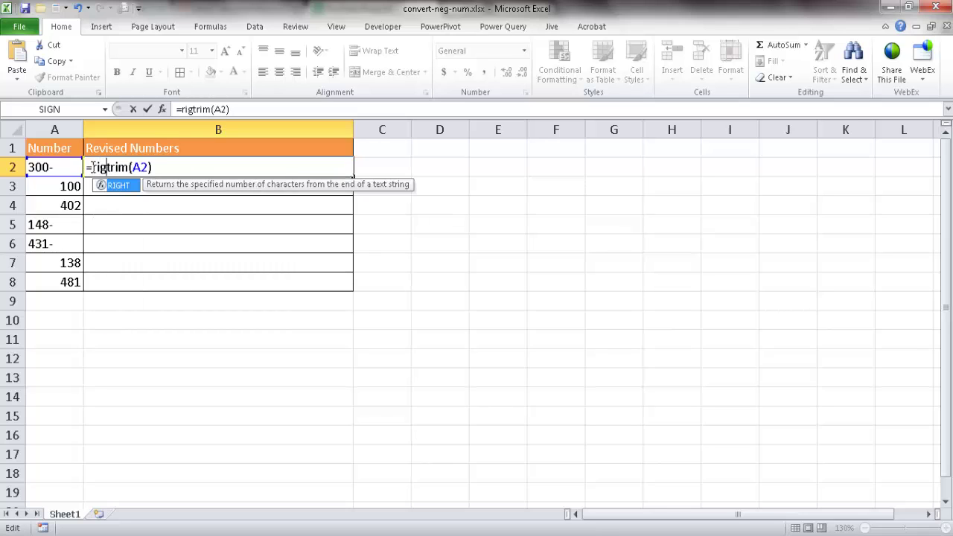
{"action": "type", "text": "t("}
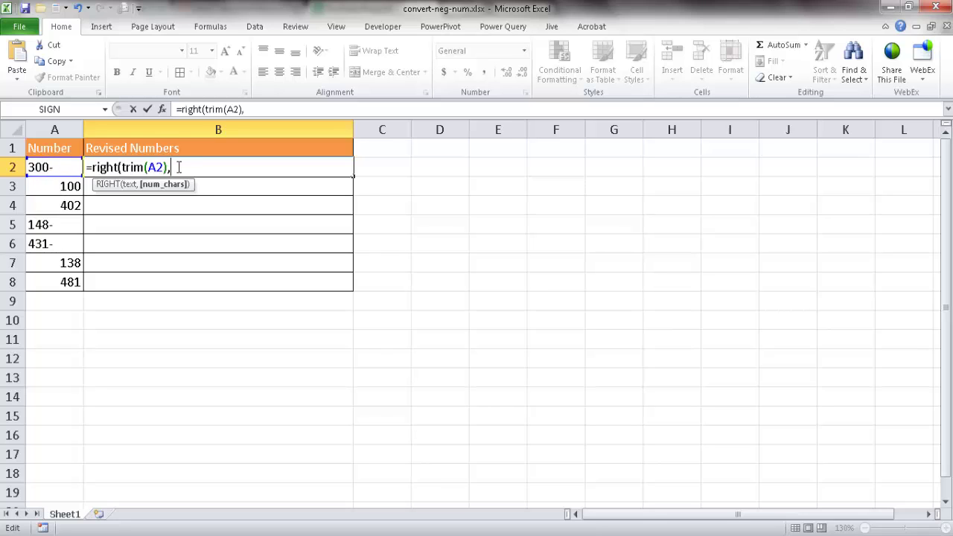
{"action": "type", "text": "1"}
{"action": "type", "text": ")"}
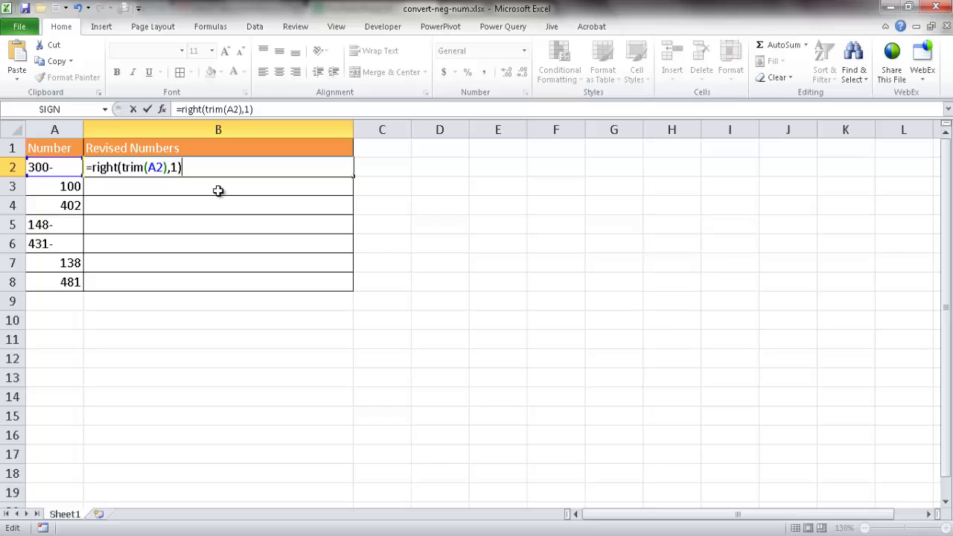
{"action": "key", "text": "Return"}
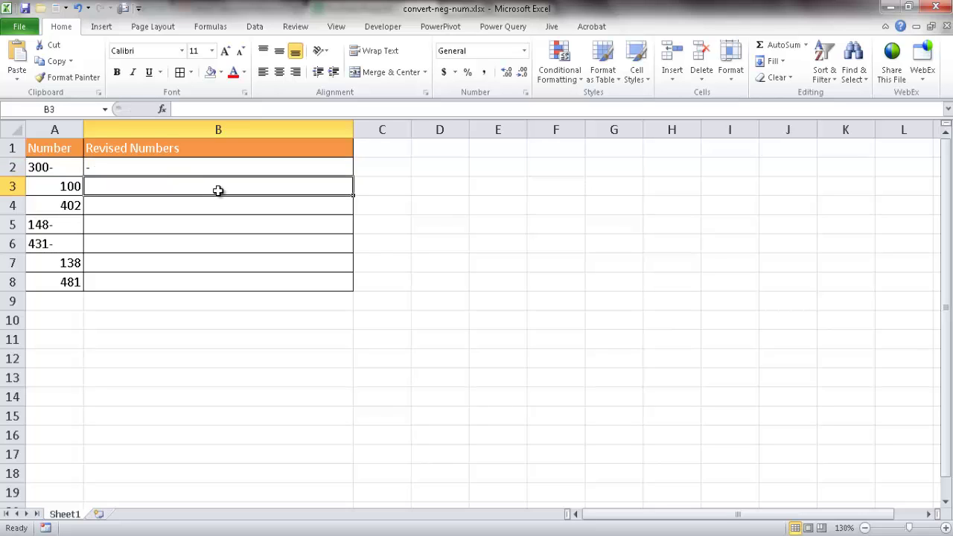
Append &A2 to the formula in B2 so the extracted character is joined in front of the number.
{"action": "left_click", "coordinate": [111, 166]}
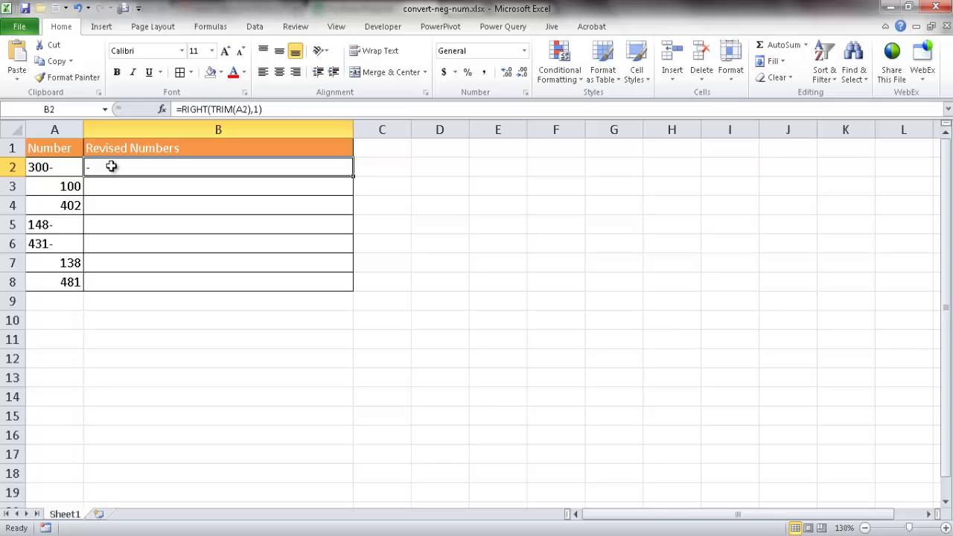
{"action": "left_click", "coordinate": [276, 110]}
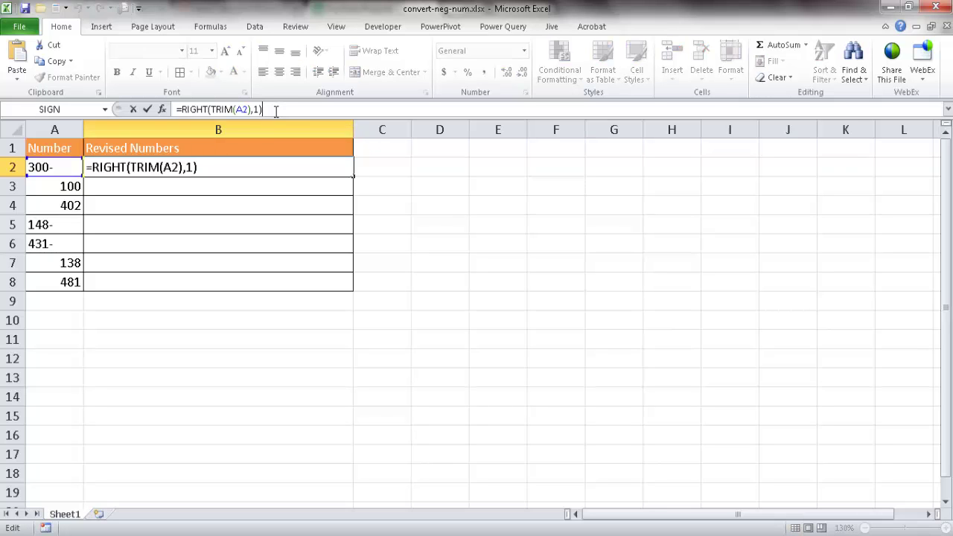
{"action": "type", "text": "&"}
{"action": "left_click", "coordinate": [59, 168]}
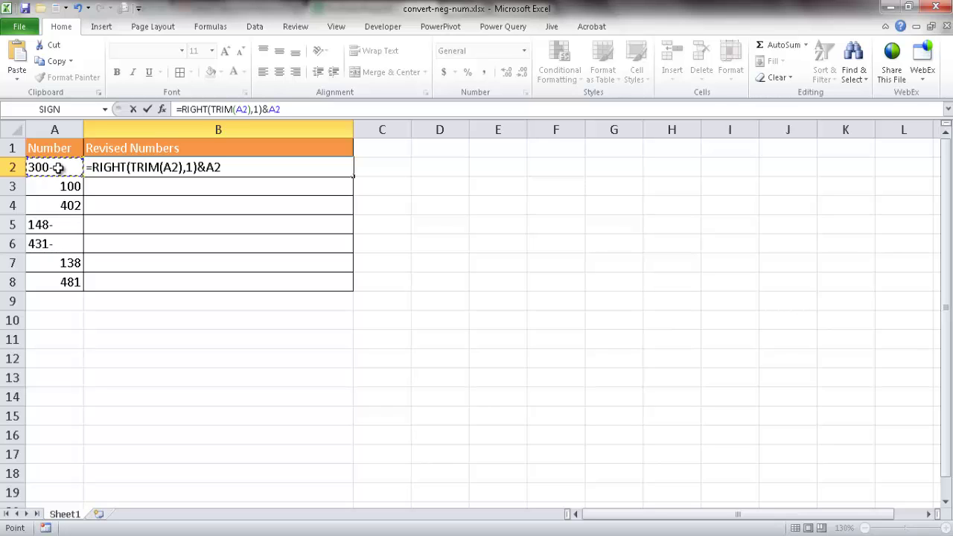
{"action": "key", "text": "Return"}
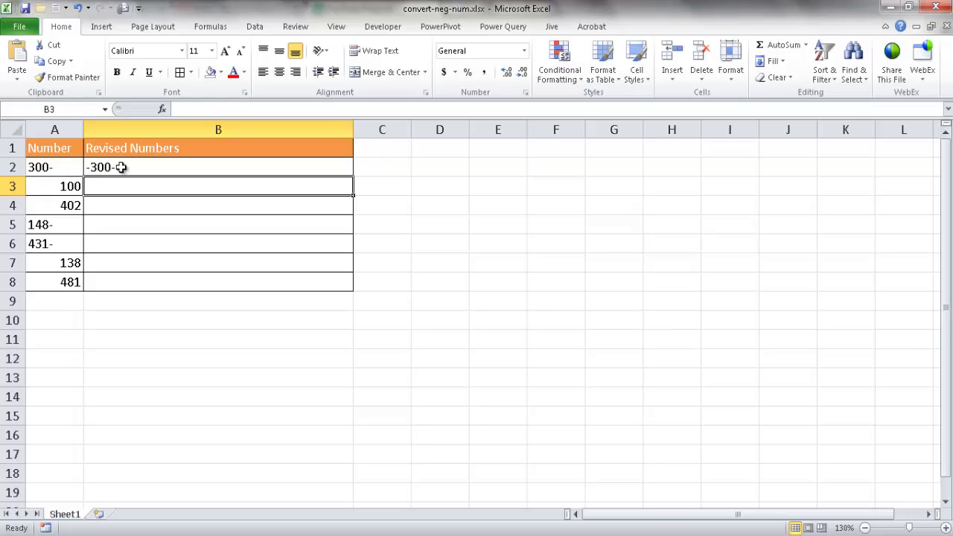
Insert an IF with the test RIGHT(TRIM(A2),1)="-" before the existing B2 expression, keeping that expression as the value if true.
{"action": "left_click", "coordinate": [121, 168]}
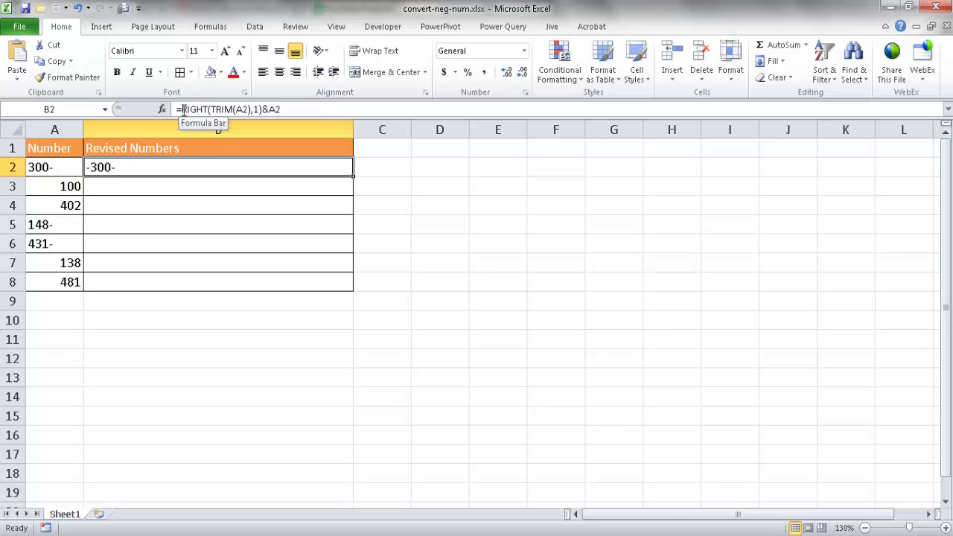
{"action": "left_click", "coordinate": [183, 109]}
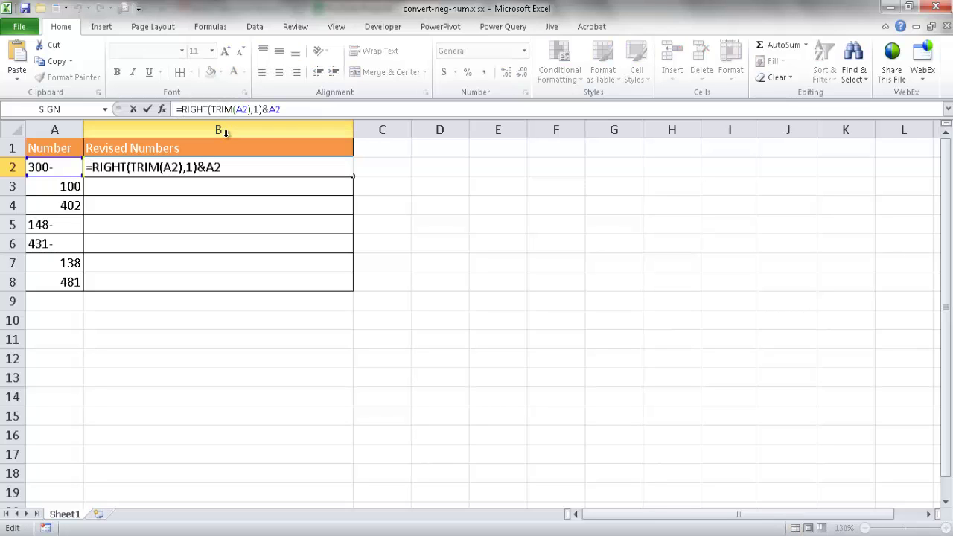
{"action": "type", "text": "if("}
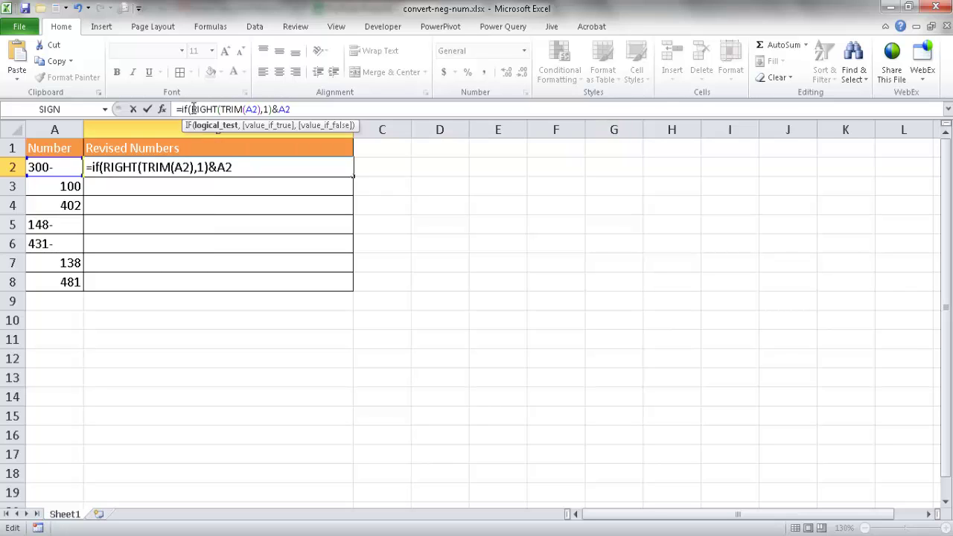
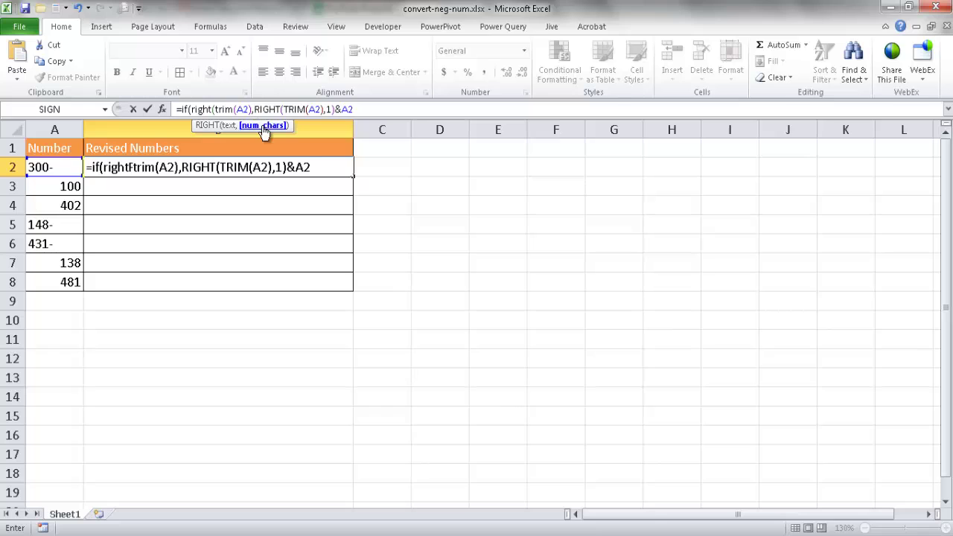
{"action": "type", "text": "1"}
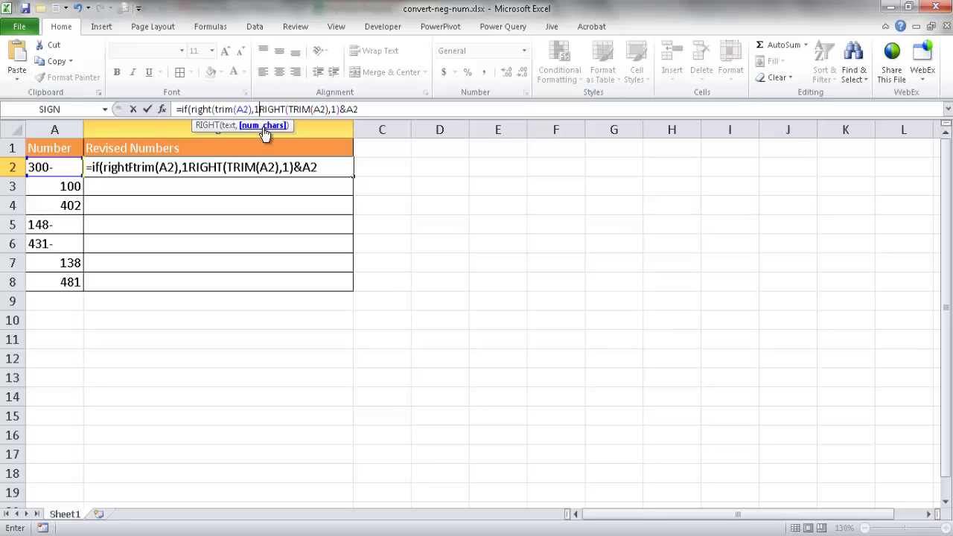
{"action": "type", "text": ")"}
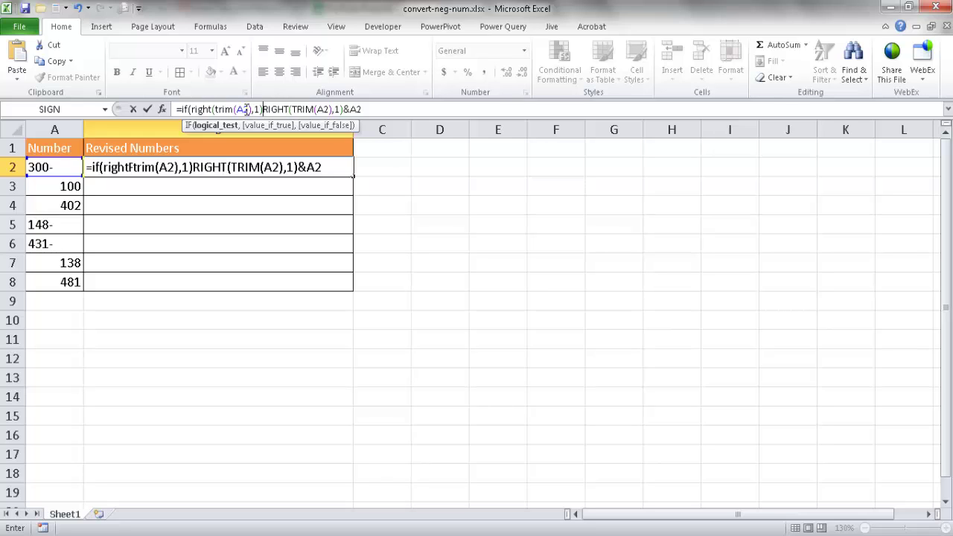
{"action": "type", "text": "="}
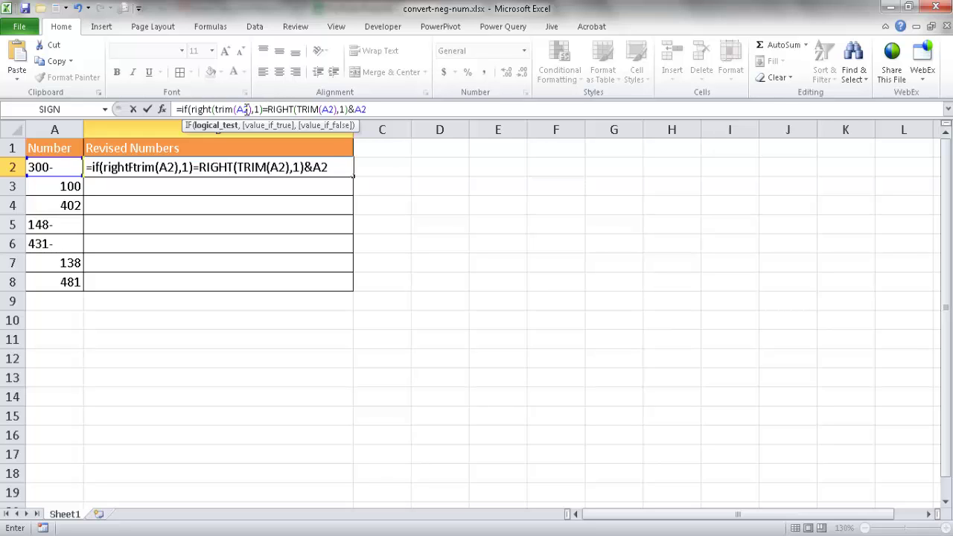
{"action": "type", "text": "\"-\""}
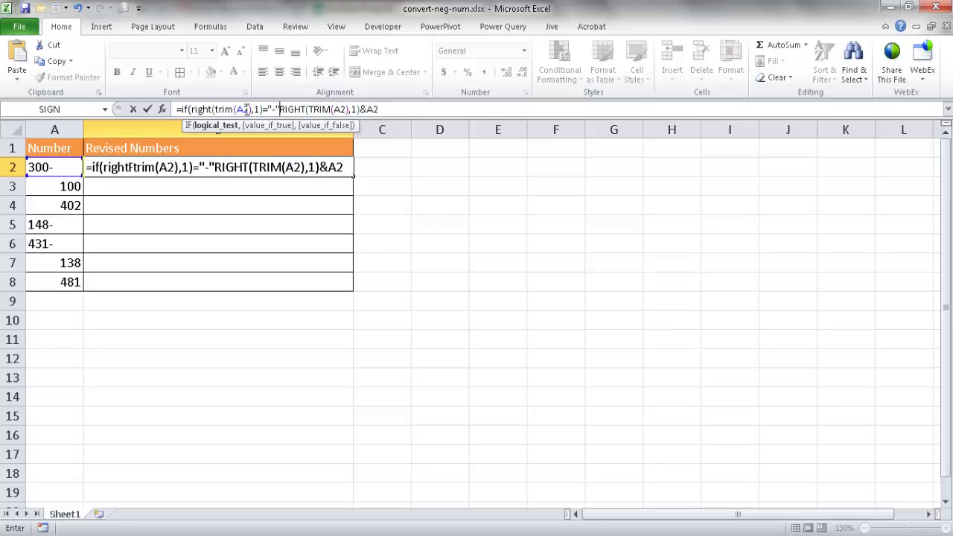
{"action": "type", "text": ","}
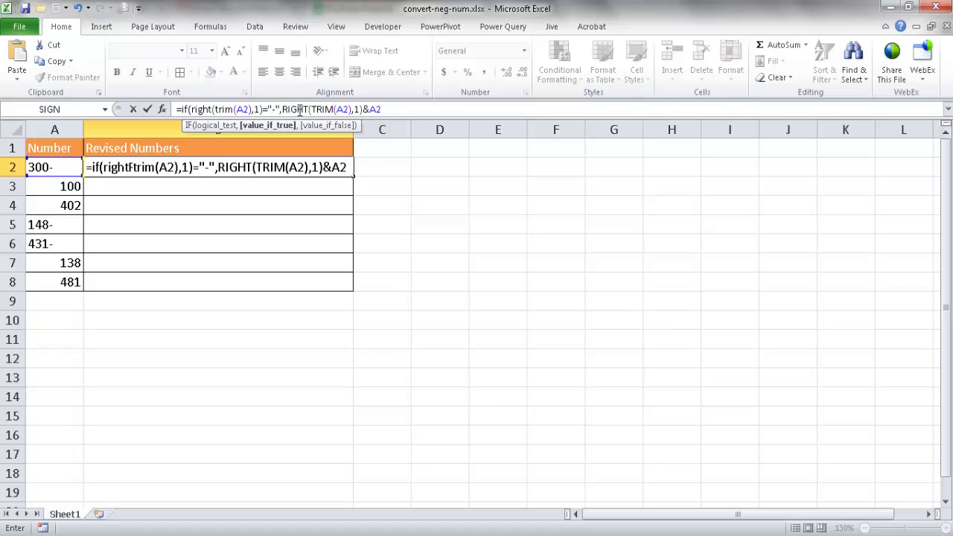
Complete the IF formula in B2 with A2 as the value if false.
{"action": "left_click", "coordinate": [395, 111]}
{"action": "type", "text": ","}
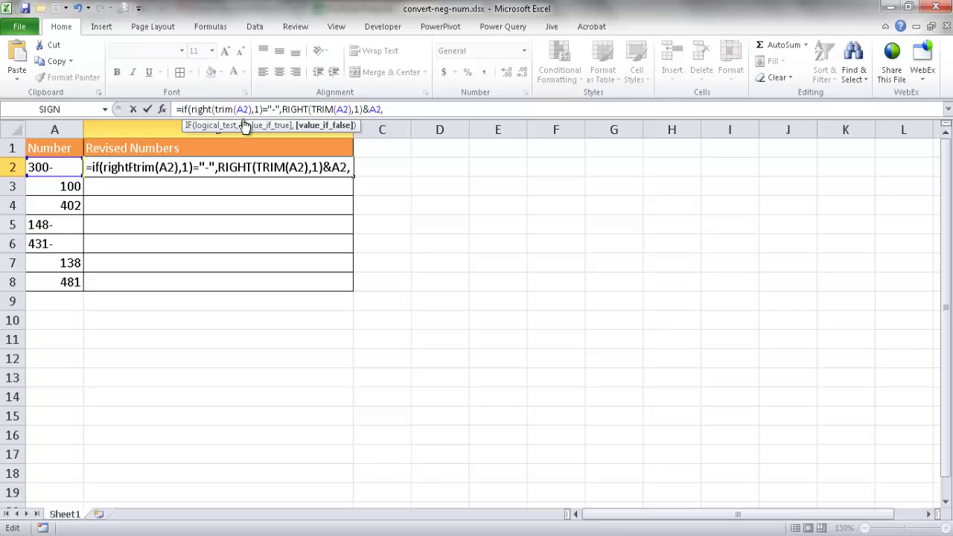
{"action": "left_click", "coordinate": [62, 165]}
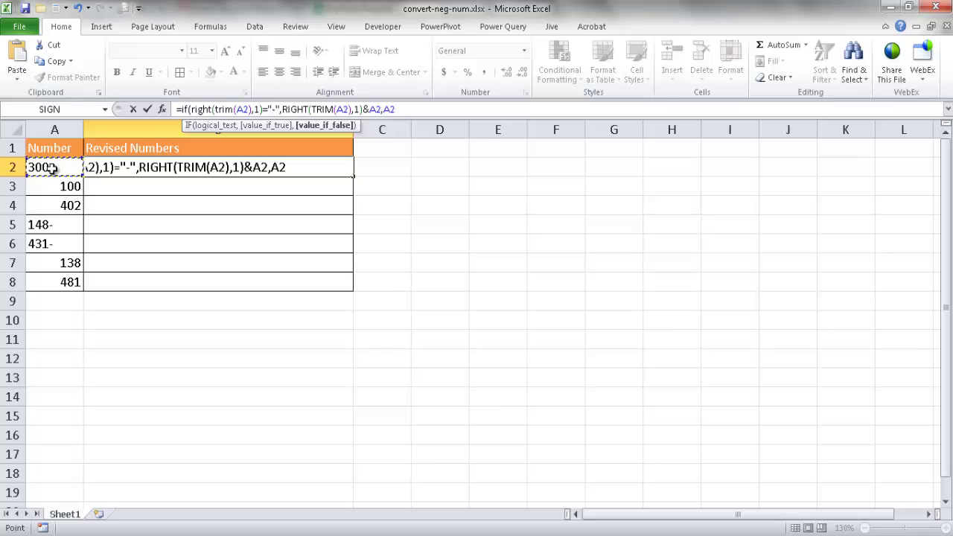
{"action": "type", "text": ")"}
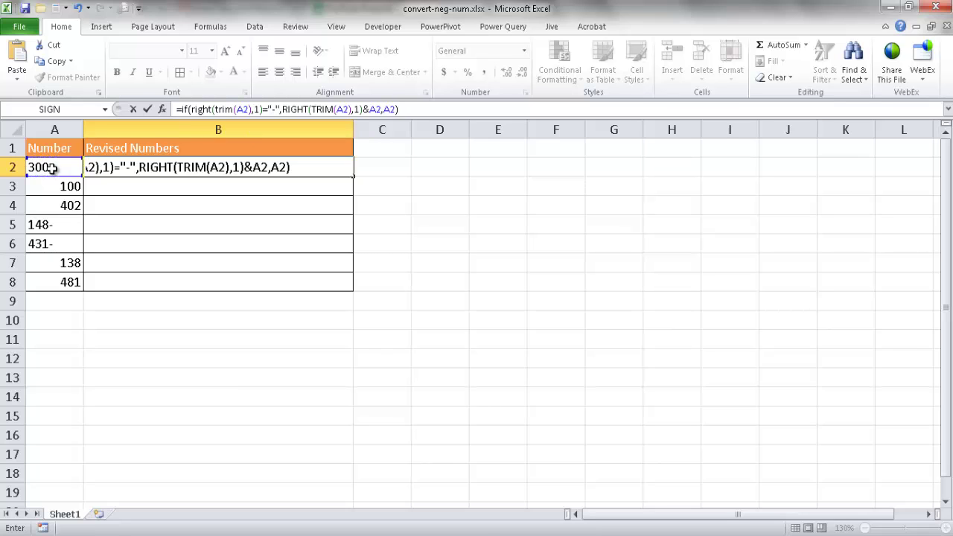
{"action": "key", "text": "Return"}
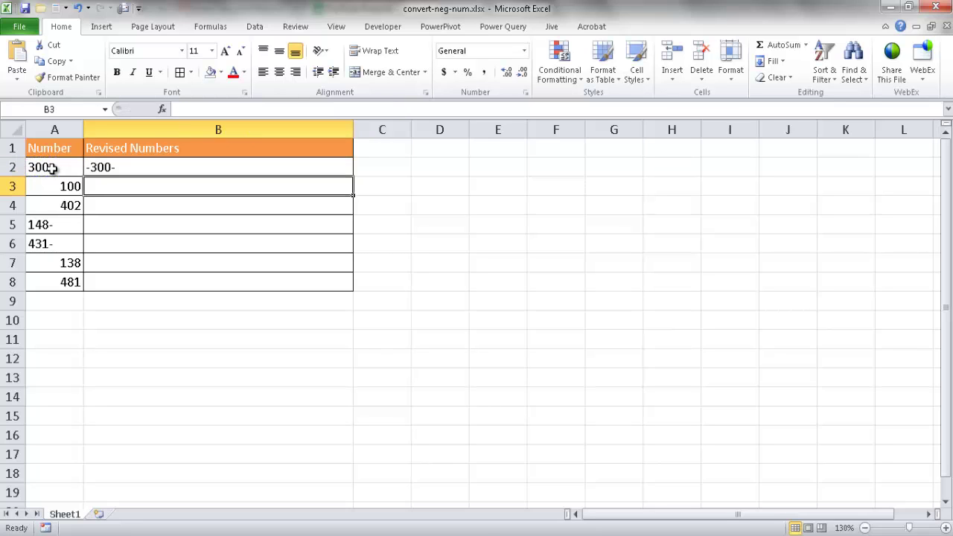
Fill the B2 formula down the Revised Numbers column to B8 and check the copies in B3 and B4.
{"action": "left_click", "coordinate": [118, 167]}
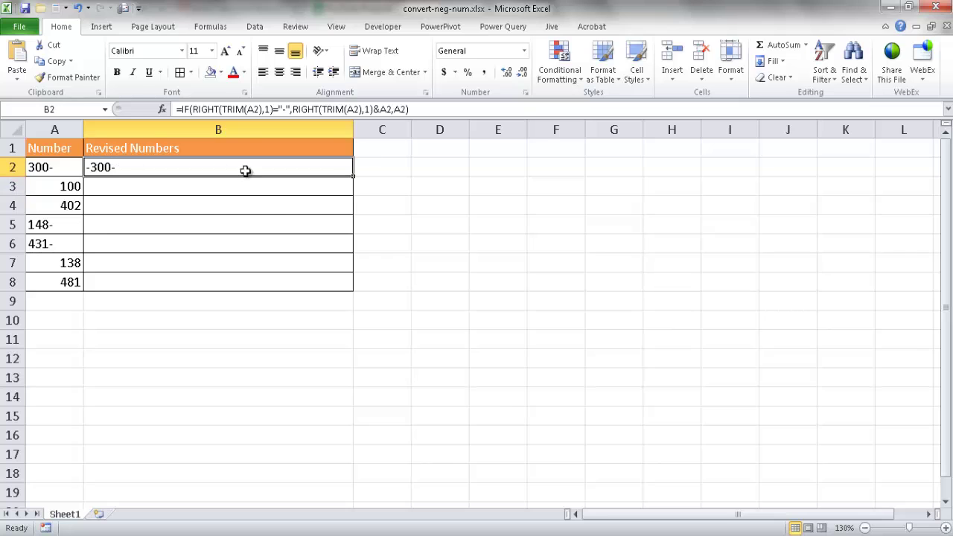
{"action": "double_click", "coordinate": [353, 177]}
{"action": "left_click", "coordinate": [325, 185]}
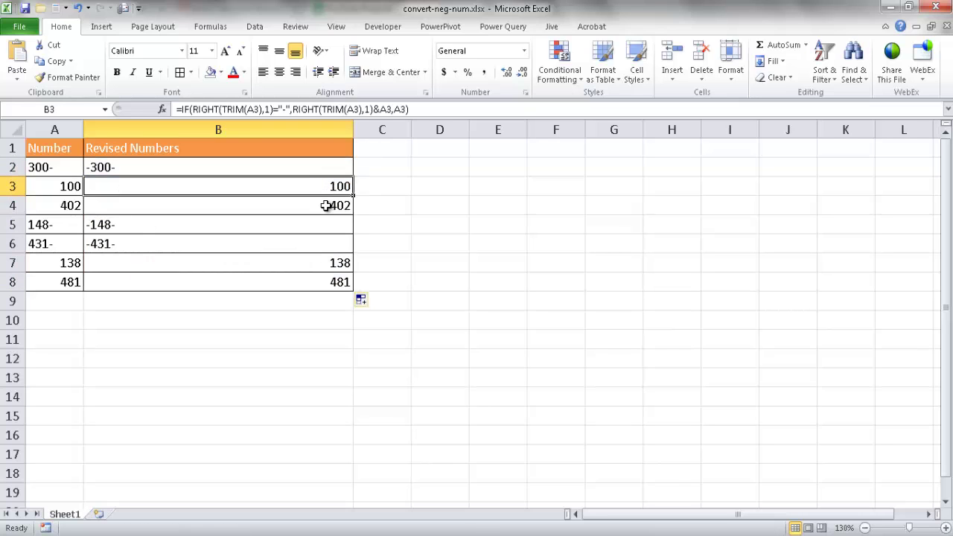
{"action": "left_click", "coordinate": [321, 206]}
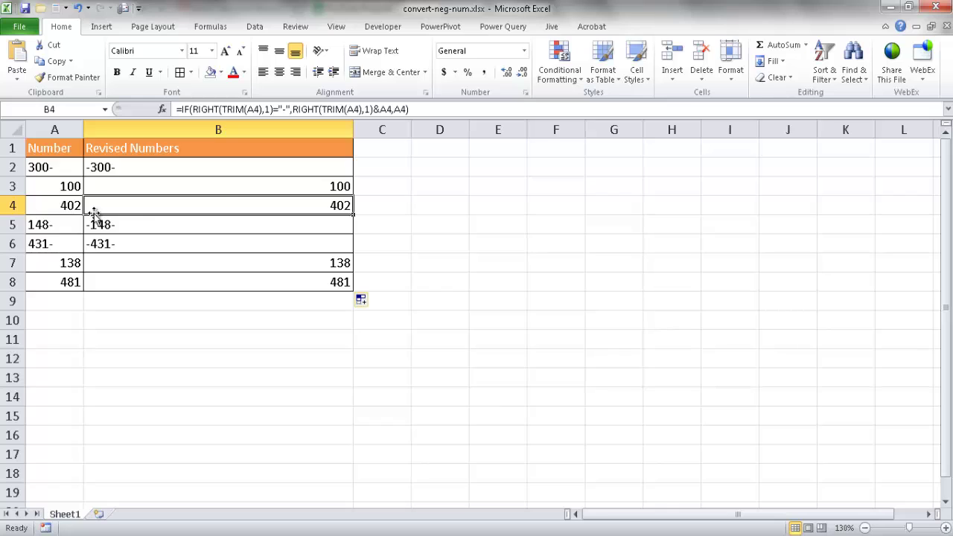
Insert the SUBSTITUTE function in front of the IF in the B2 formula so the IF becomes its text argument.
{"action": "left_click", "coordinate": [139, 168]}
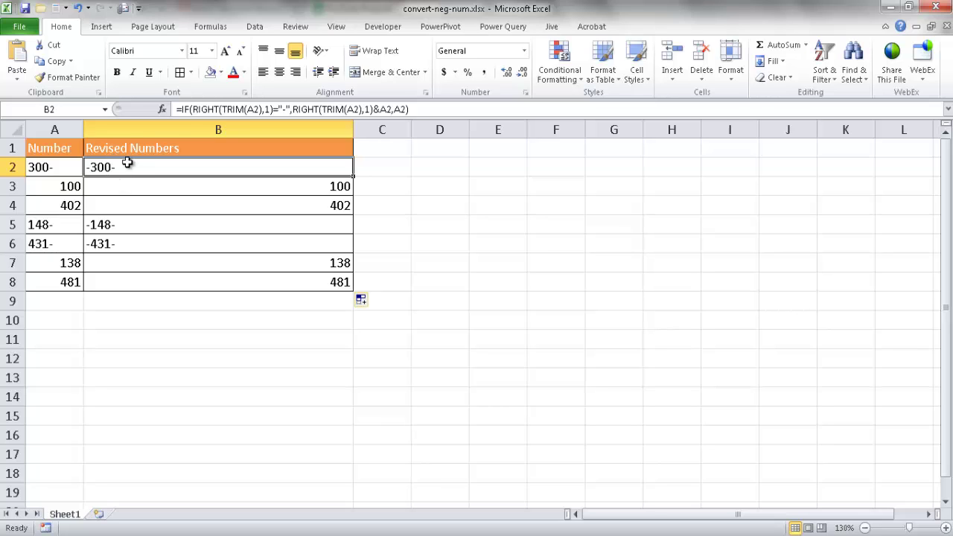
{"action": "left_click", "coordinate": [181, 110]}
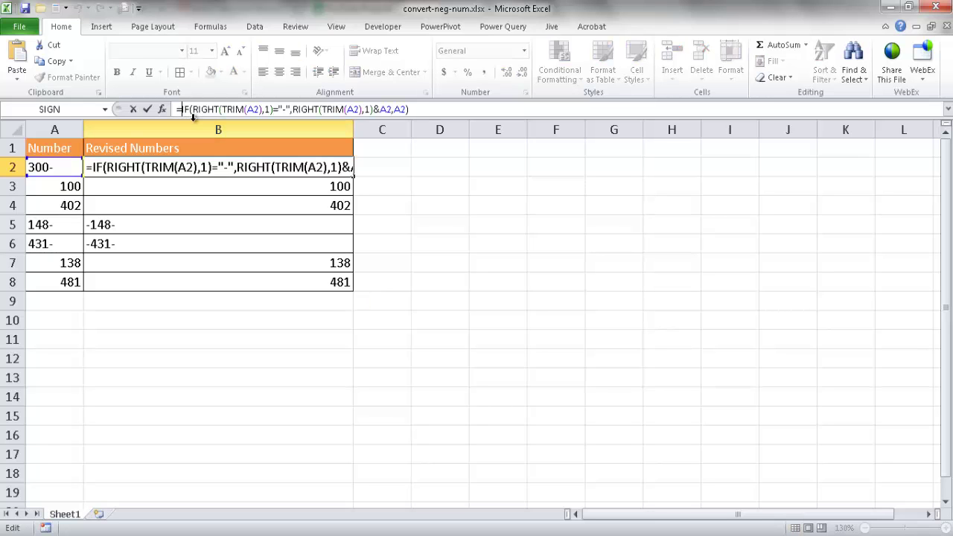
{"action": "type", "text": "sub"}
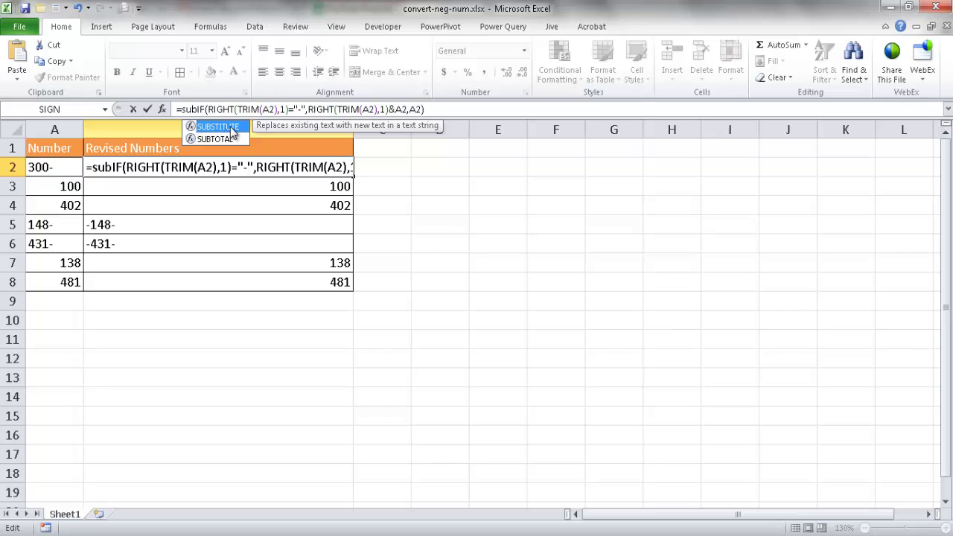
{"action": "double_click", "coordinate": [216, 126]}
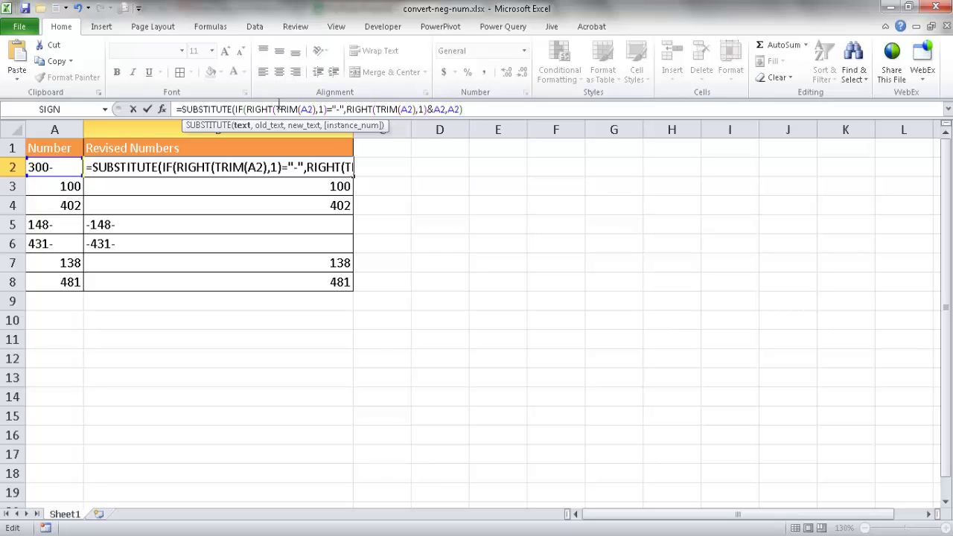
Complete SUBSTITUTE in B2 with old text "-", new text "" and instance number 2, and enter the formula.
{"action": "left_click", "coordinate": [468, 110]}
{"action": "type", "text": ",\""}
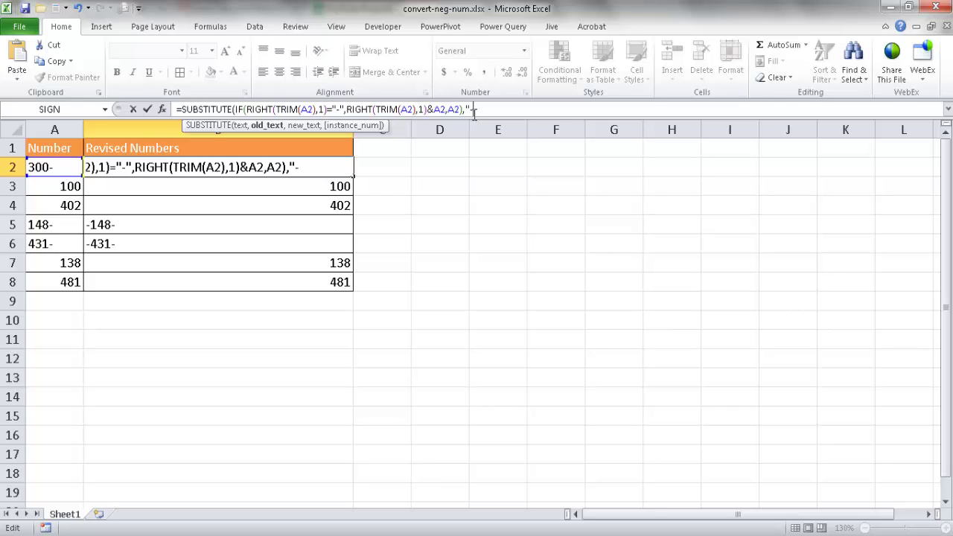
{"action": "type", "text": "-\","}
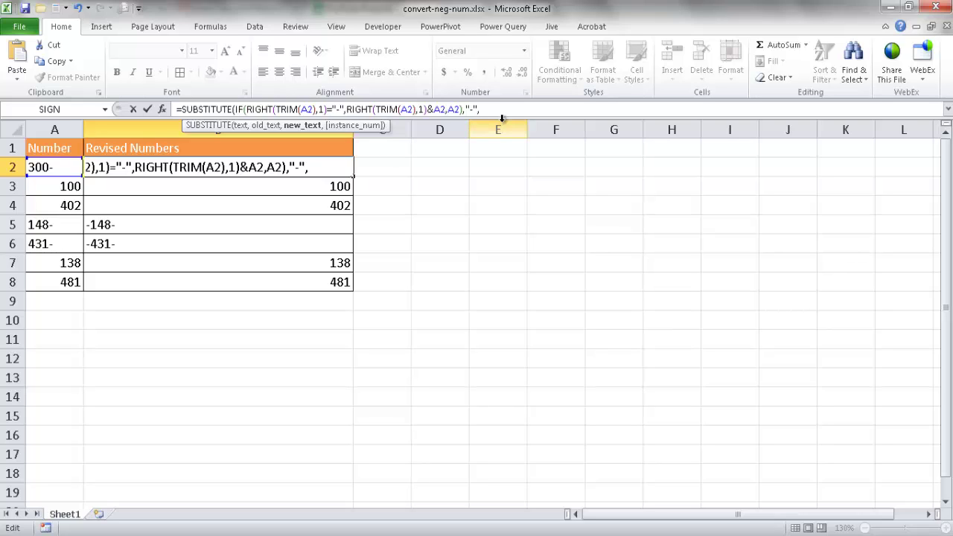
{"action": "type", "text": "\"\""}
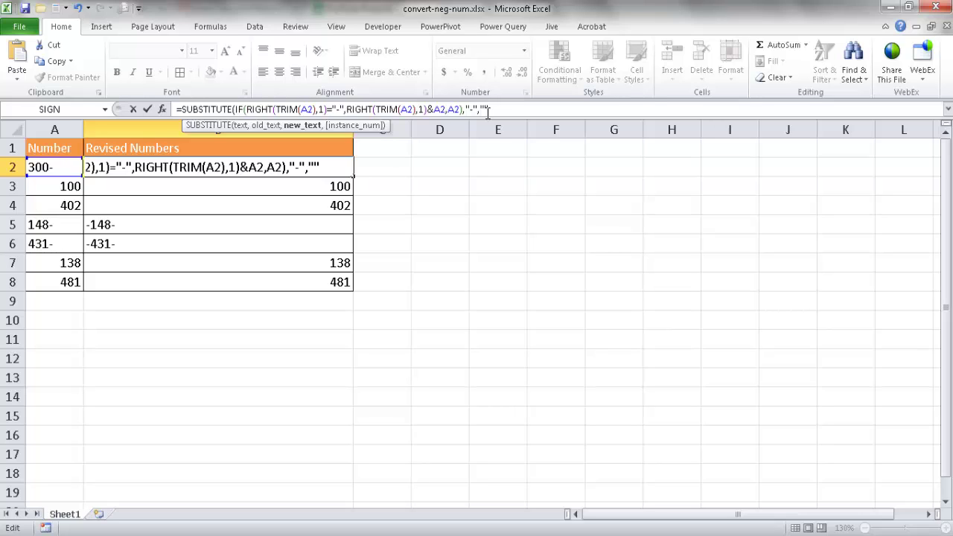
{"action": "type", "text": ",2"}
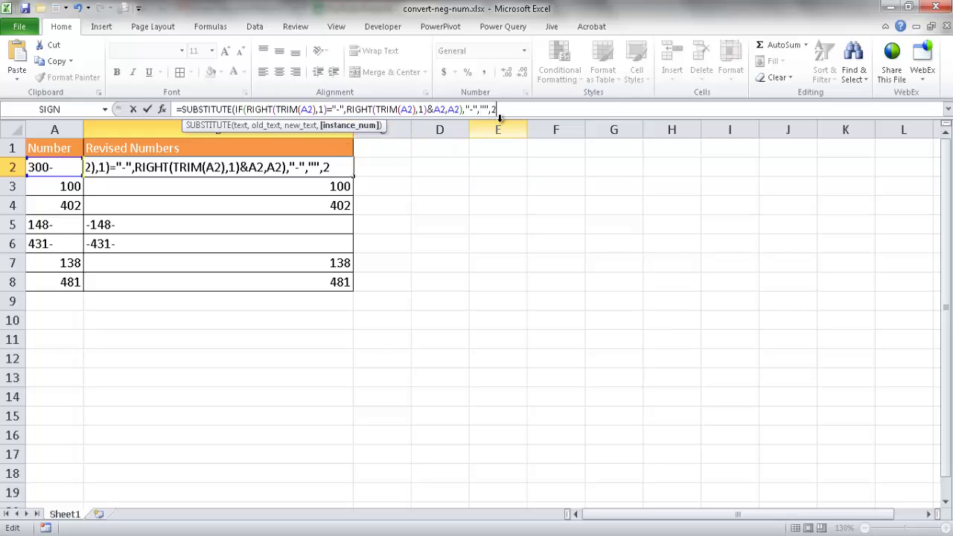
{"action": "type", "text": ")"}
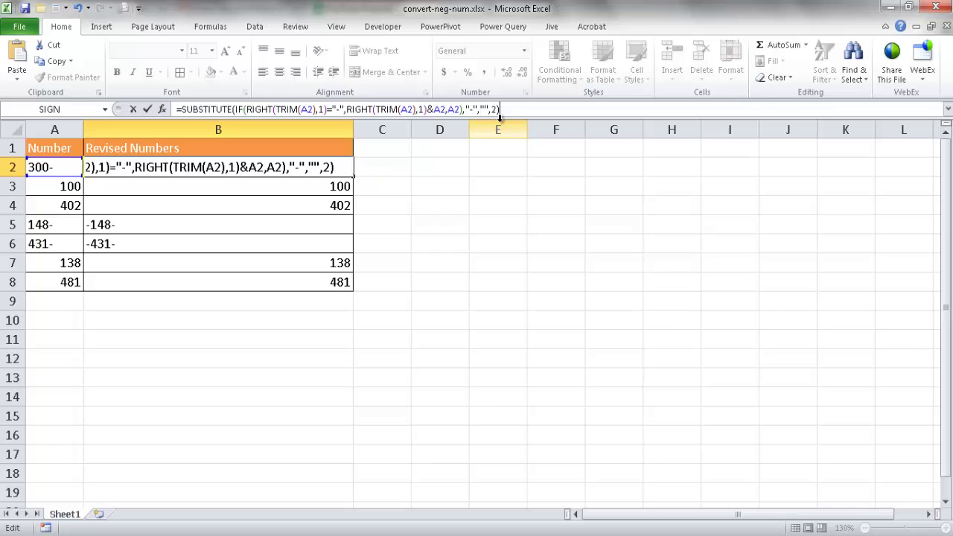
{"action": "key", "text": "Return"}
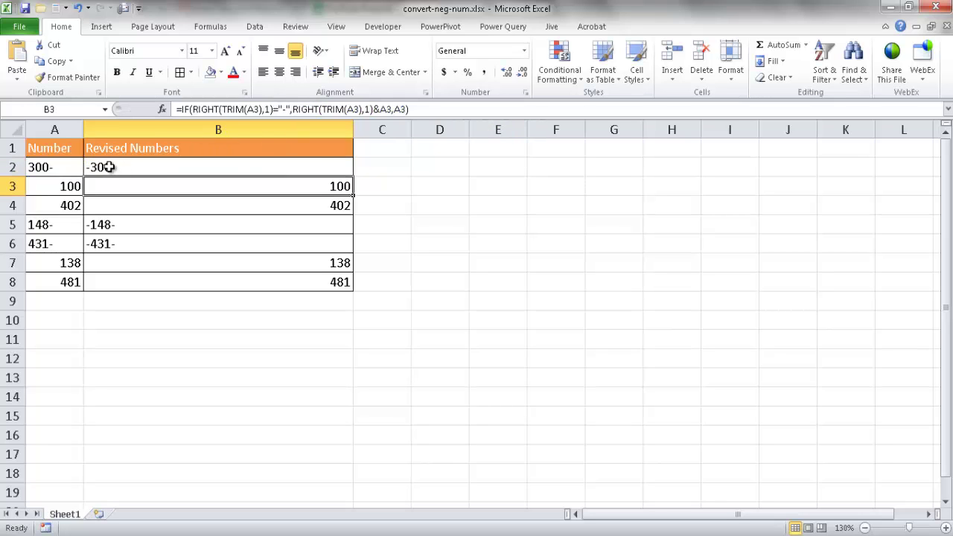
Fill the B2 SUBSTITUTE formula down to B8 and check the copies in B3, B4 and B6.
{"action": "left_click", "coordinate": [334, 166]}
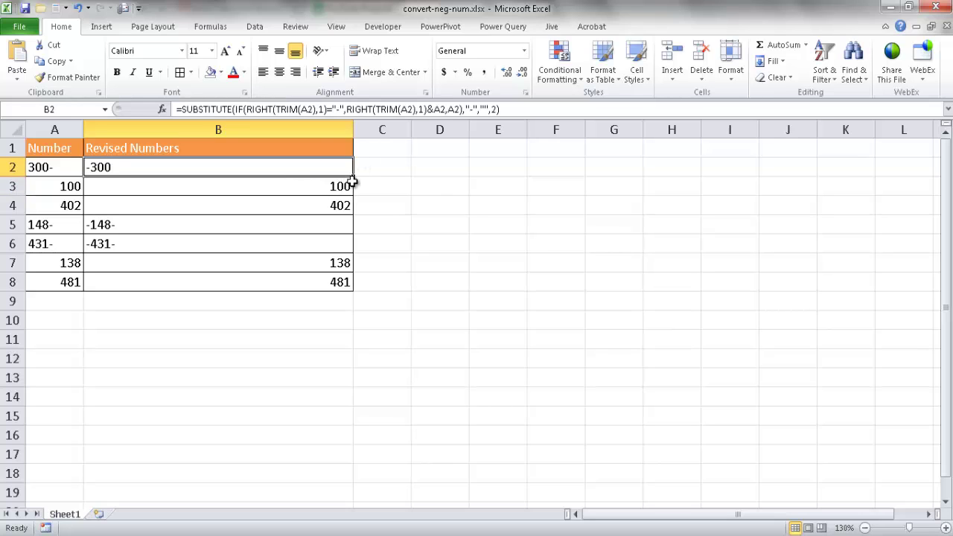
{"action": "double_click", "coordinate": [353, 177]}
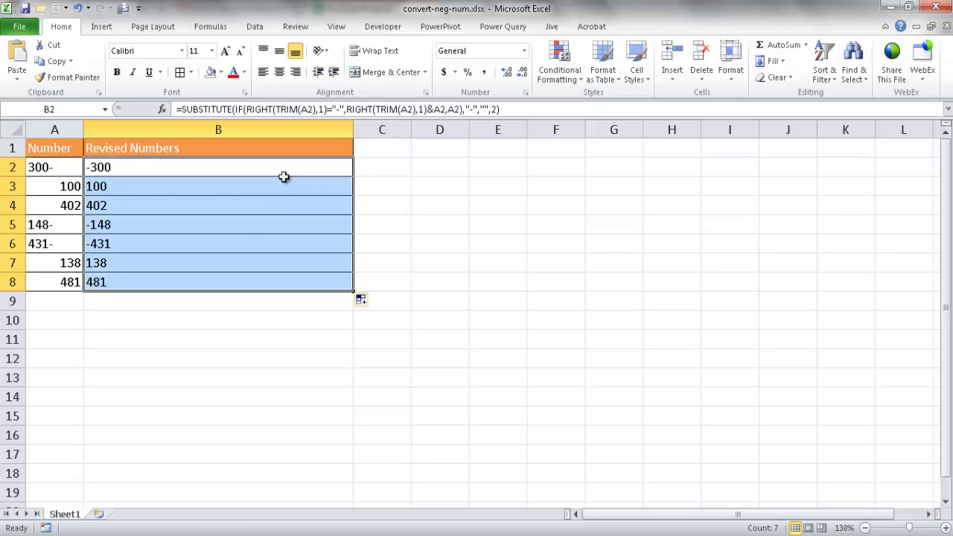
{"action": "left_click", "coordinate": [233, 206]}
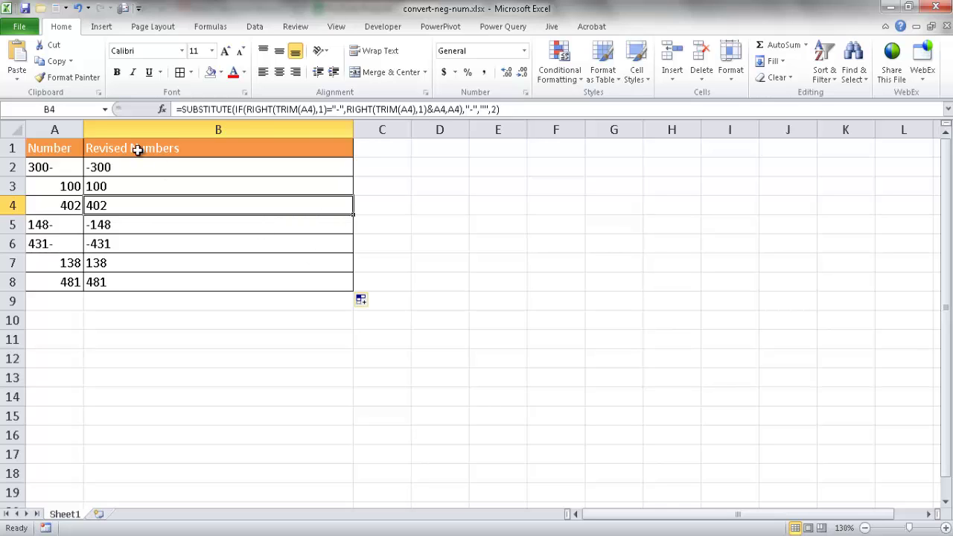
{"action": "left_click", "coordinate": [95, 168]}
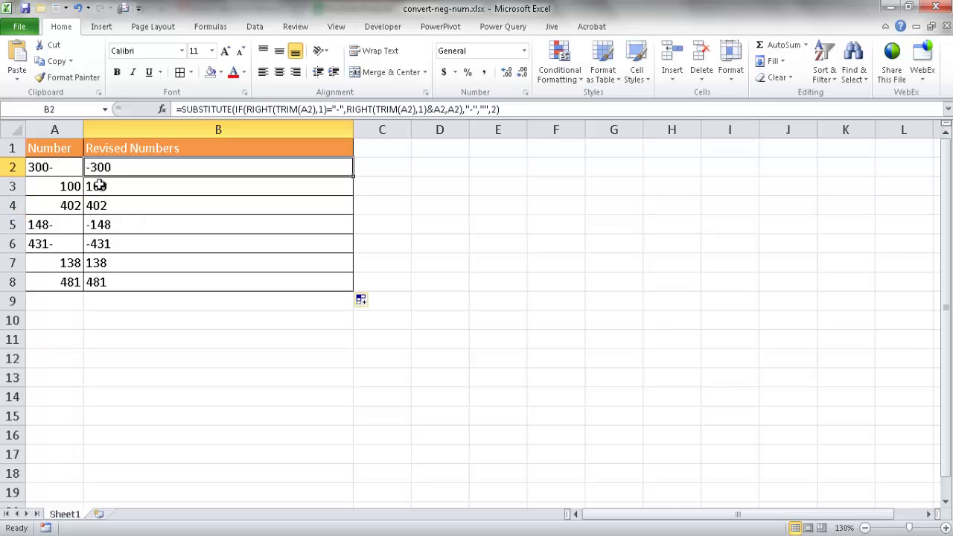
{"action": "left_click", "coordinate": [101, 186]}
{"action": "left_click", "coordinate": [100, 245]}
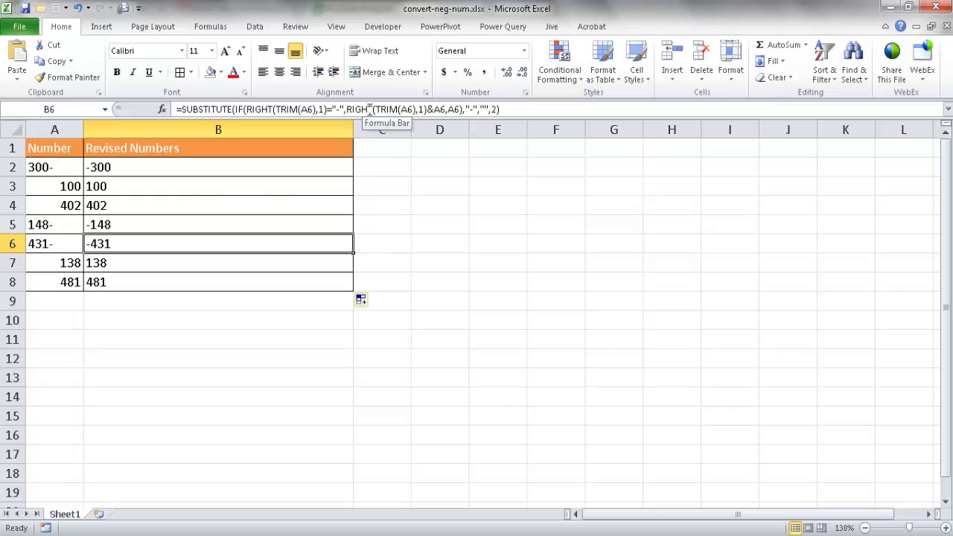
Append *1 to the SUBSTITUTE formula in B2 and fill the revised formula down to B8.
{"action": "left_click", "coordinate": [504, 110]}
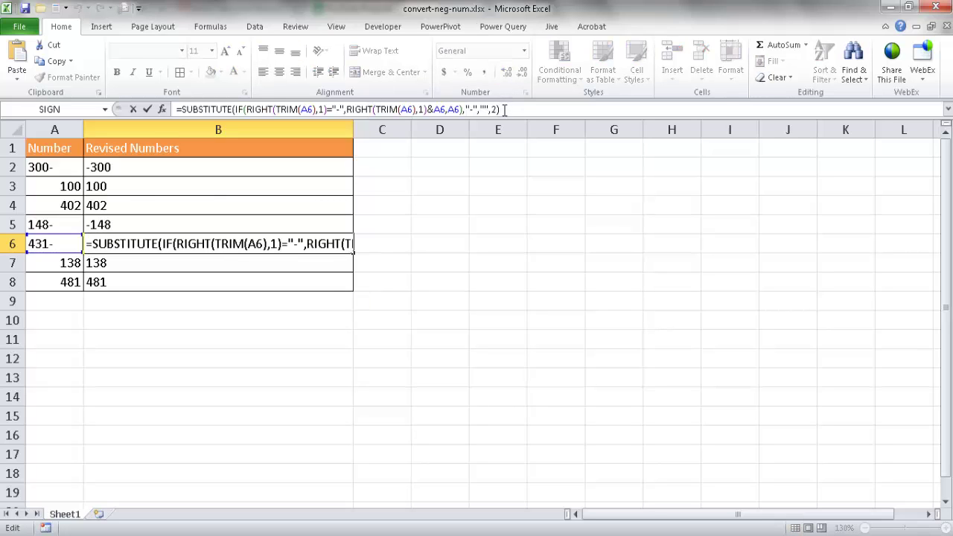
{"action": "key", "text": "ctrl+Return"}
{"action": "left_click", "coordinate": [288, 163]}
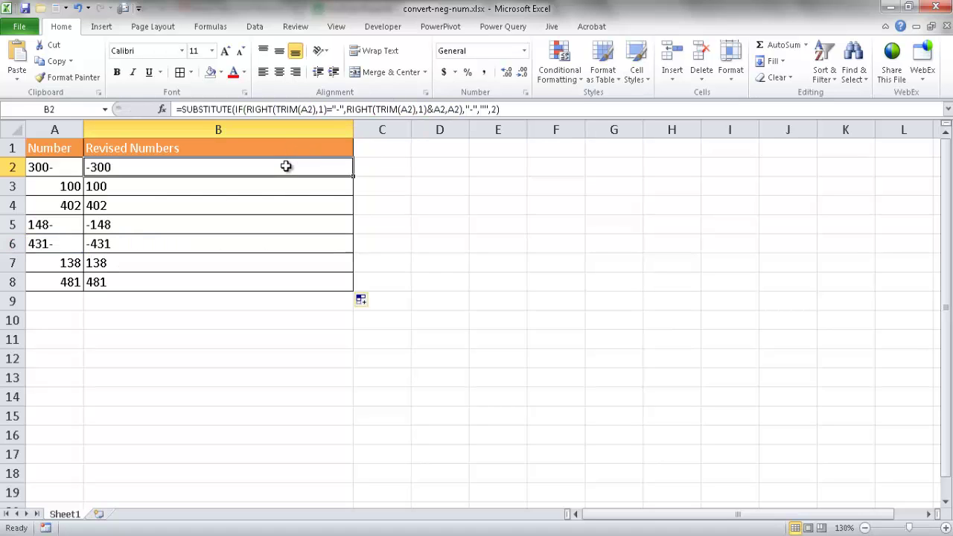
{"action": "left_click", "coordinate": [504, 110]}
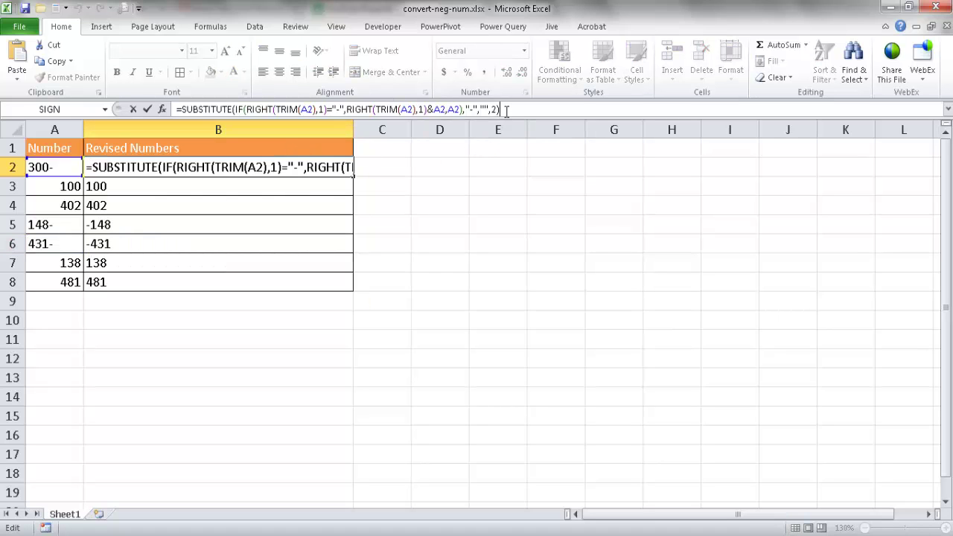
{"action": "type", "text": "*1"}
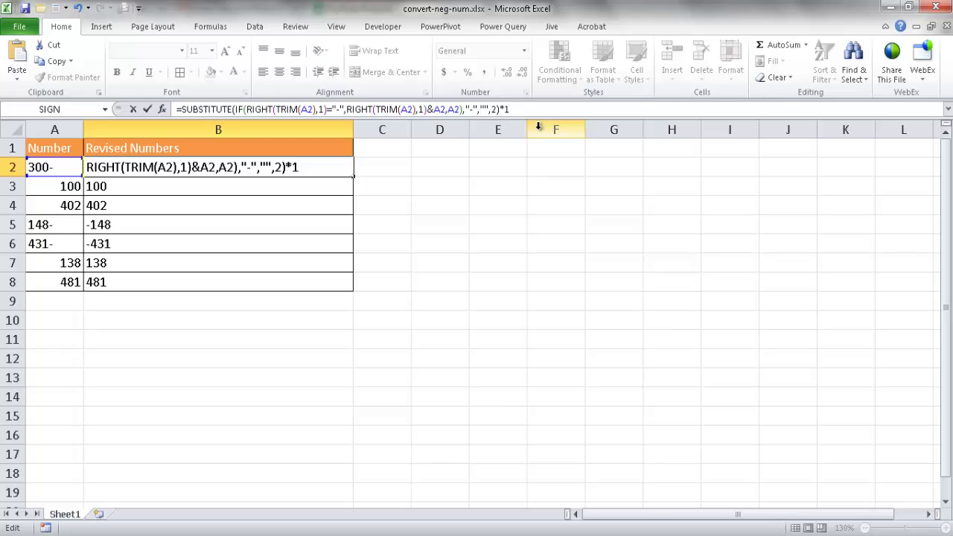
{"action": "key", "text": "ctrl+Return"}
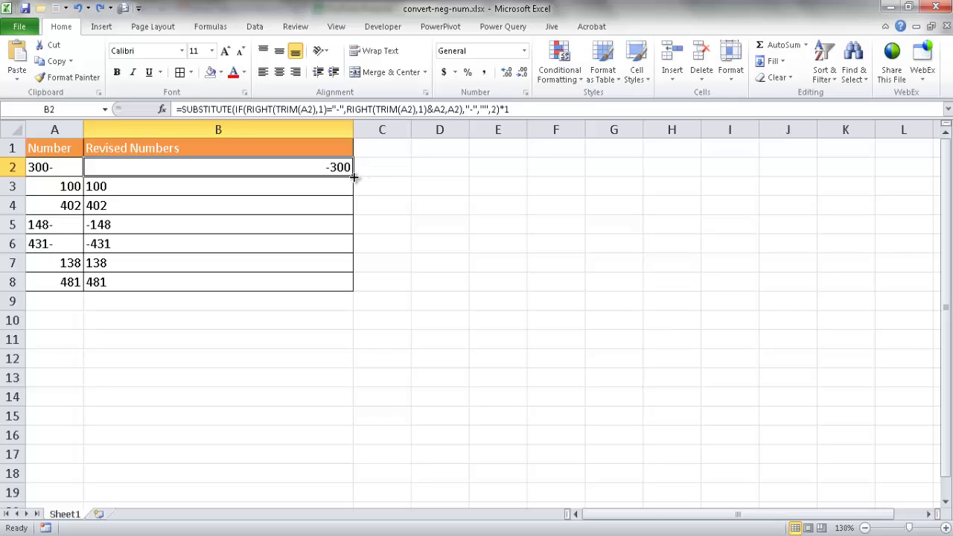
{"action": "double_click", "coordinate": [353, 176]}
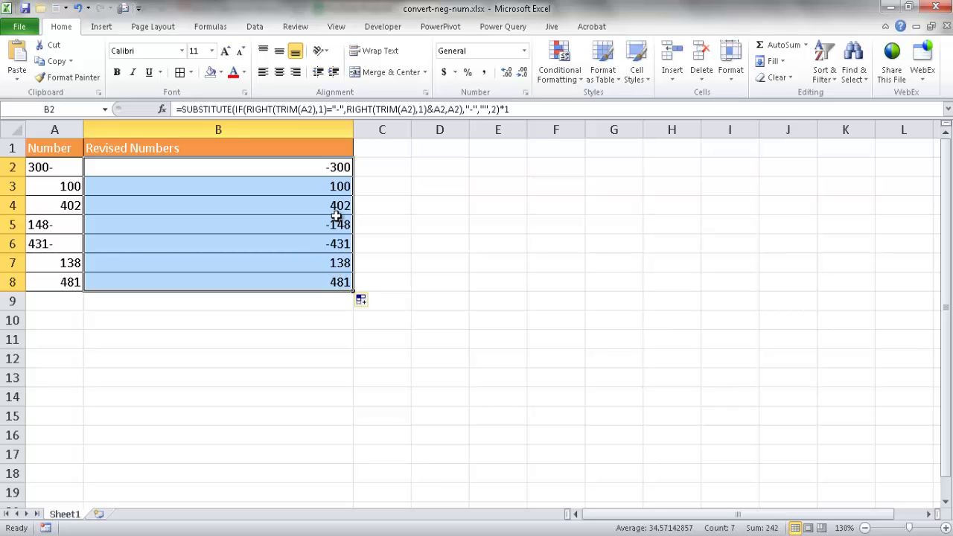
{"action": "left_click", "coordinate": [348, 169]}
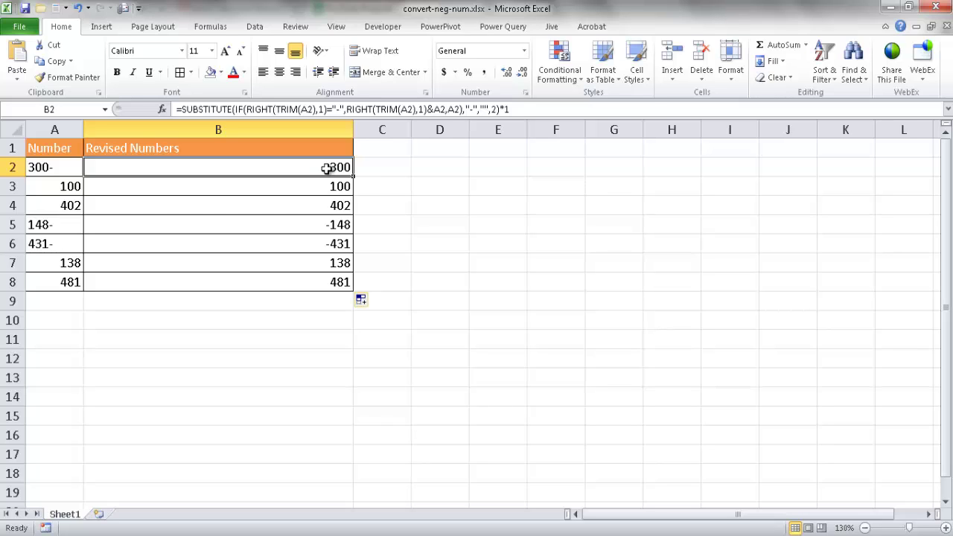
{"action": "left_click", "coordinate": [223, 32]}
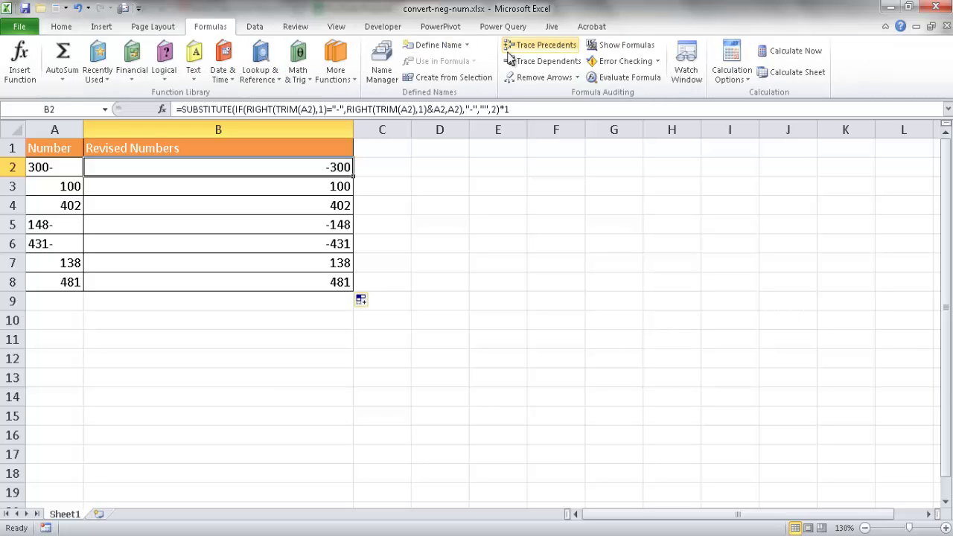
{"action": "left_click", "coordinate": [630, 78]}
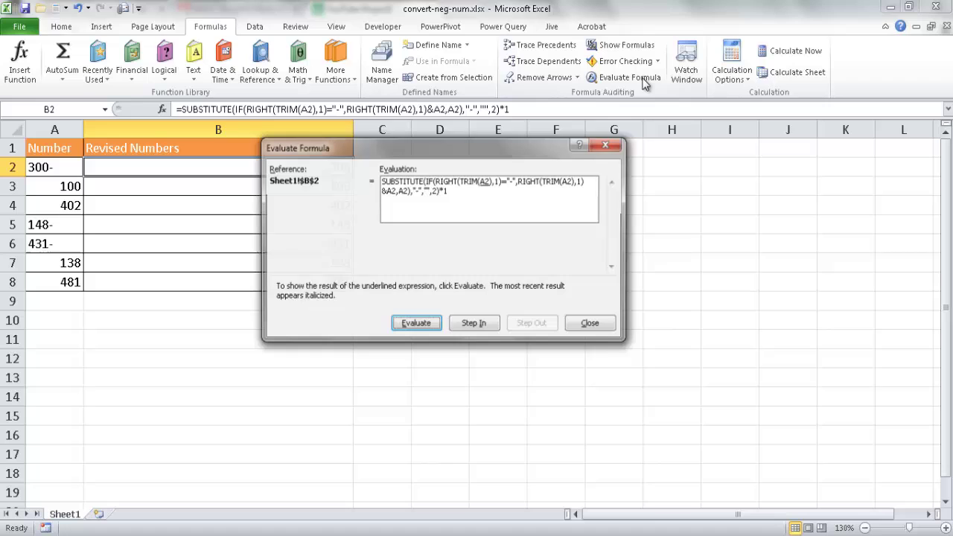
{"action": "left_click", "coordinate": [595, 325]}
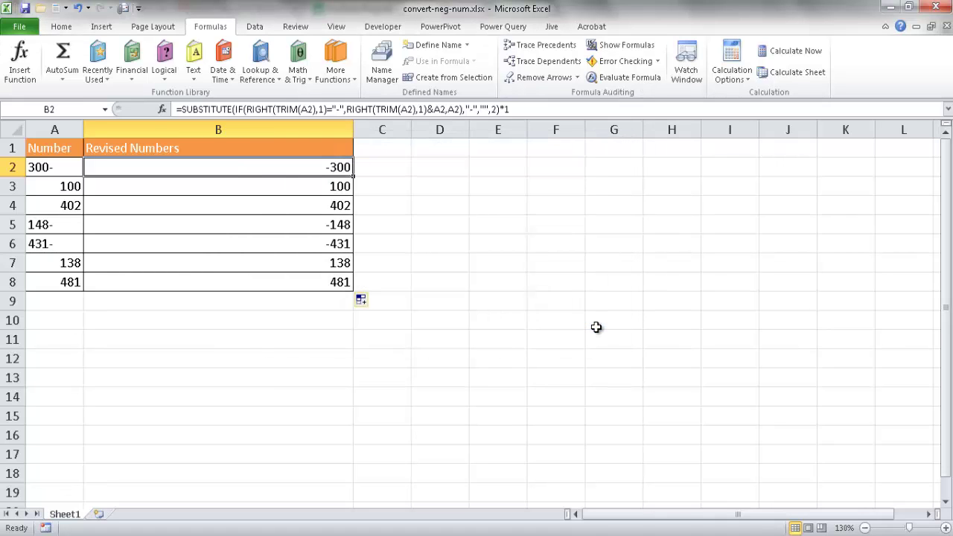
Start Evaluate Formula on B2, move the dialog clear of column B, and evaluate the IF test RIGHT(TRIM(A2),1)="-" part by part.
{"action": "key", "text": "alt"}
{"action": "key", "text": "t"}
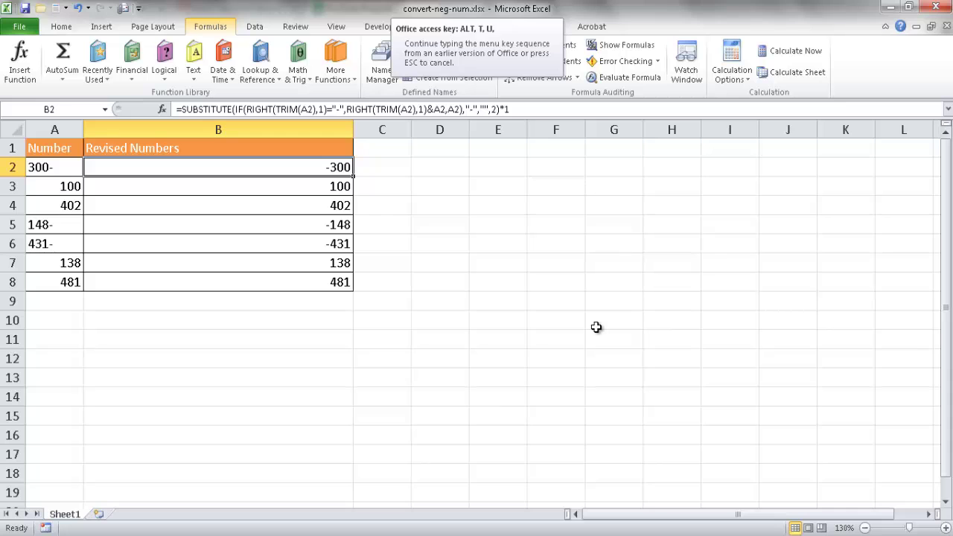
{"action": "key", "text": "u"}
{"action": "key", "text": "f"}
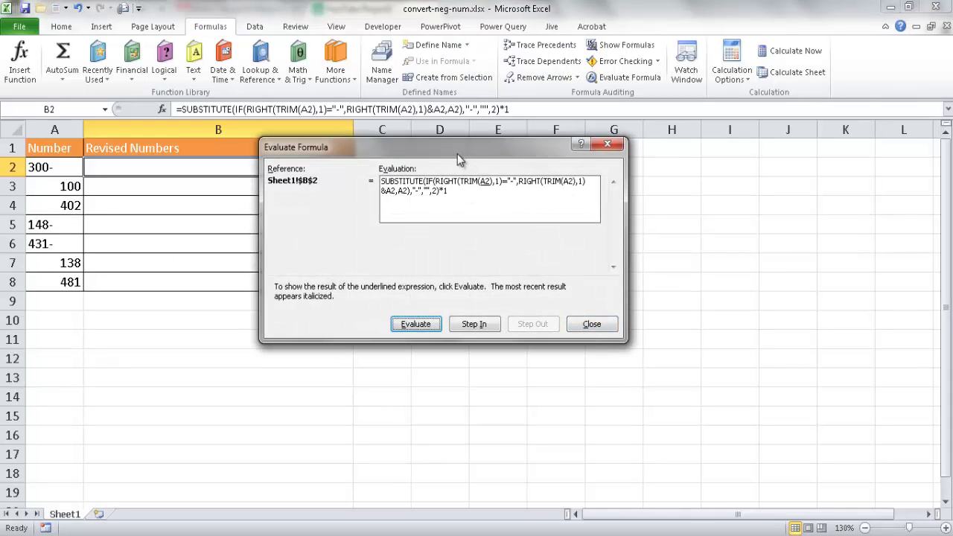
{"action": "left_click_drag", "start_coordinate": [457, 153], "coordinate": [568, 167]}
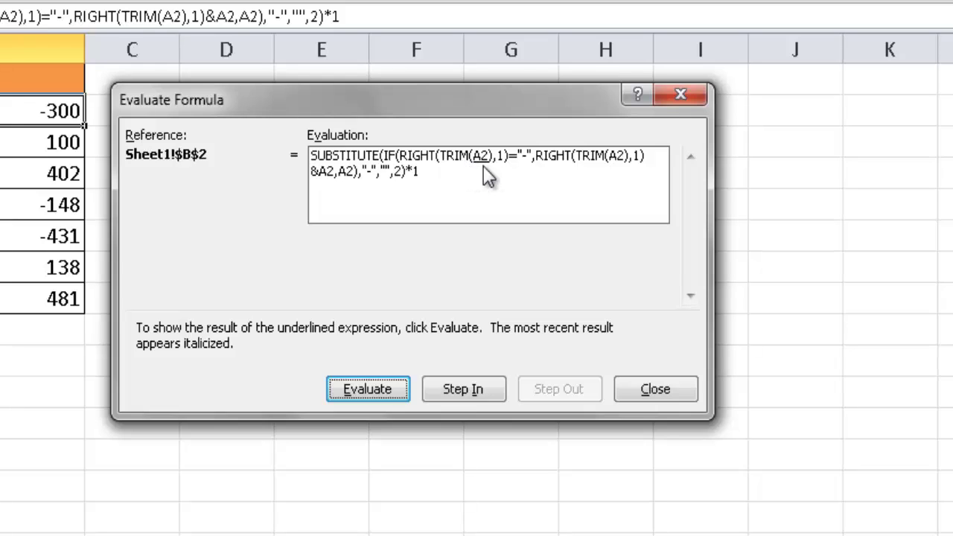
{"action": "left_click", "coordinate": [368, 389]}
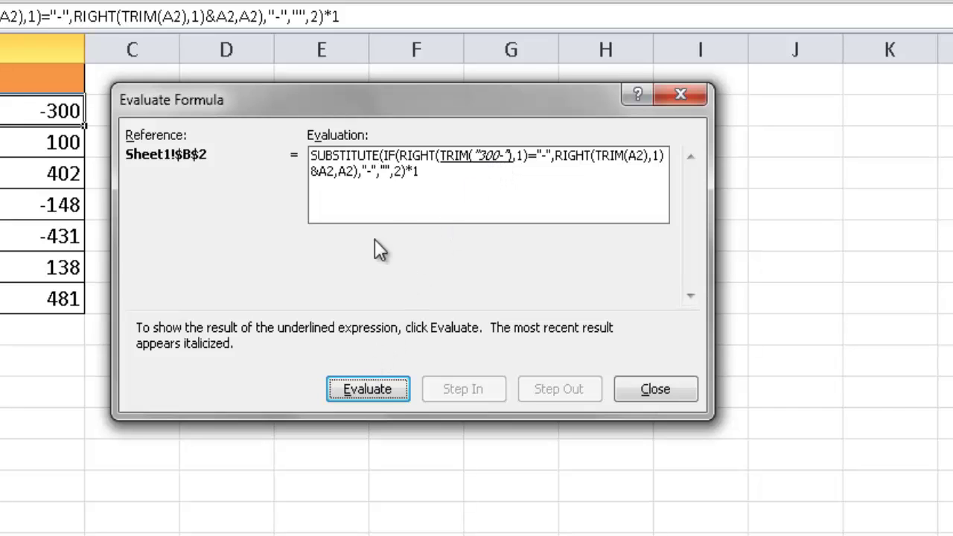
{"action": "left_click", "coordinate": [382, 387]}
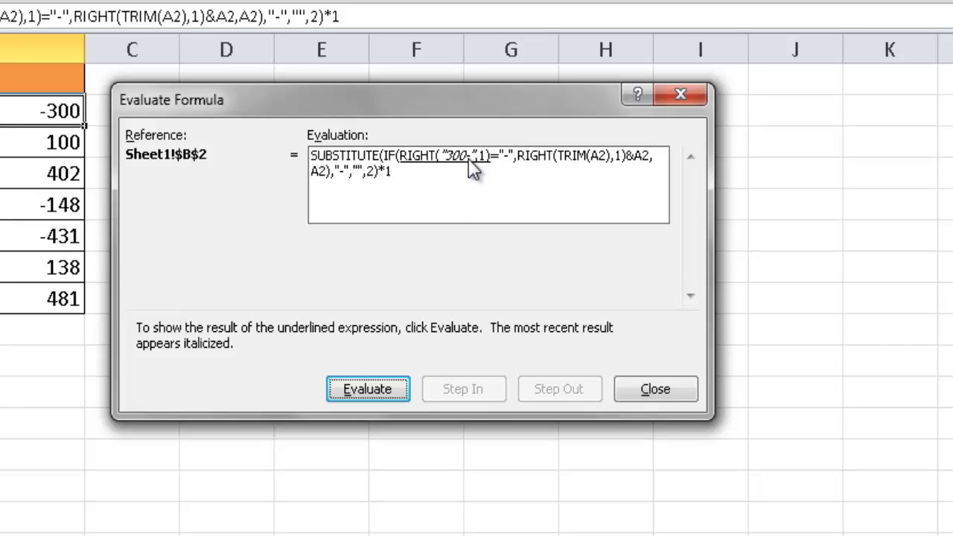
{"action": "left_click", "coordinate": [371, 388]}
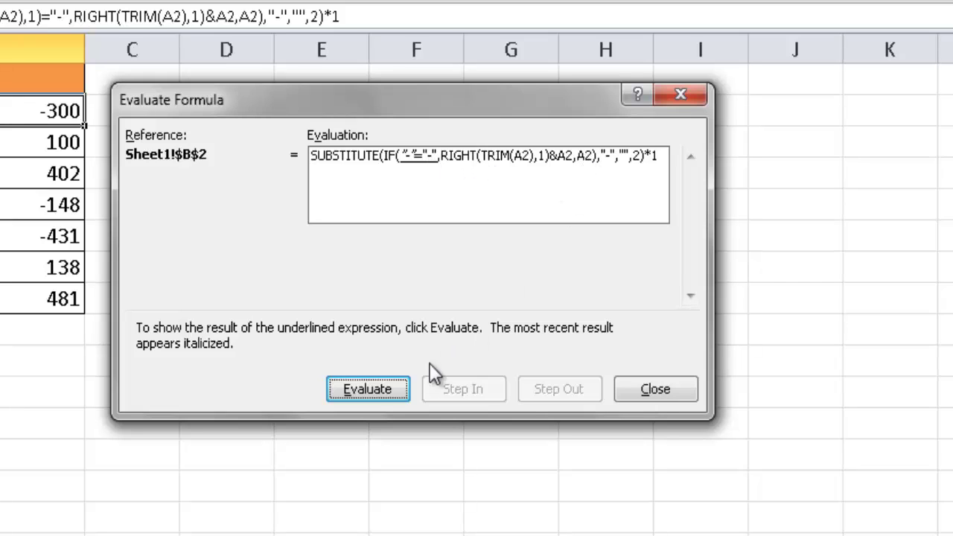
{"action": "left_click", "coordinate": [367, 386]}
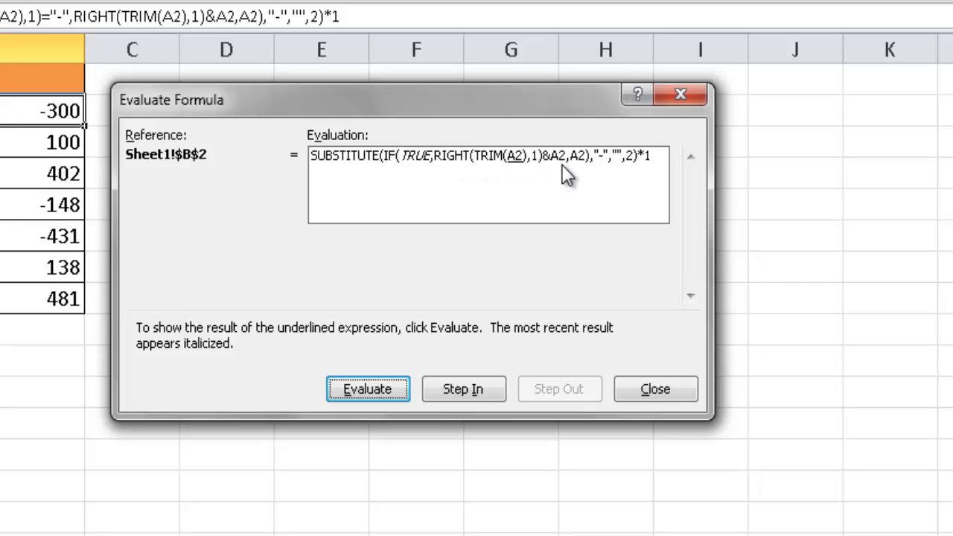
Evaluate the IF function's value-if-true argument RIGHT(TRIM(A2),1)&A2 part by part, through the concatenation.
{"action": "left_click", "coordinate": [370, 384]}
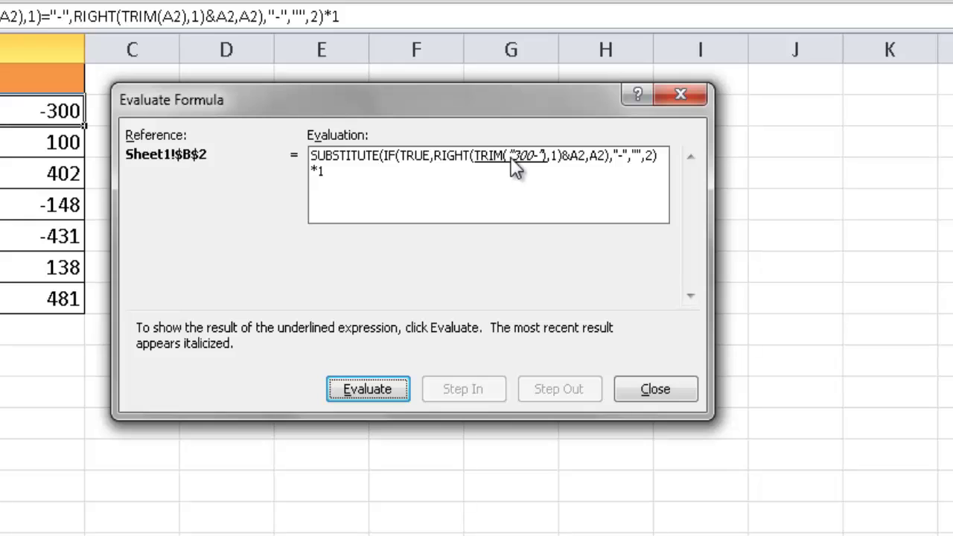
{"action": "left_click", "coordinate": [363, 388]}
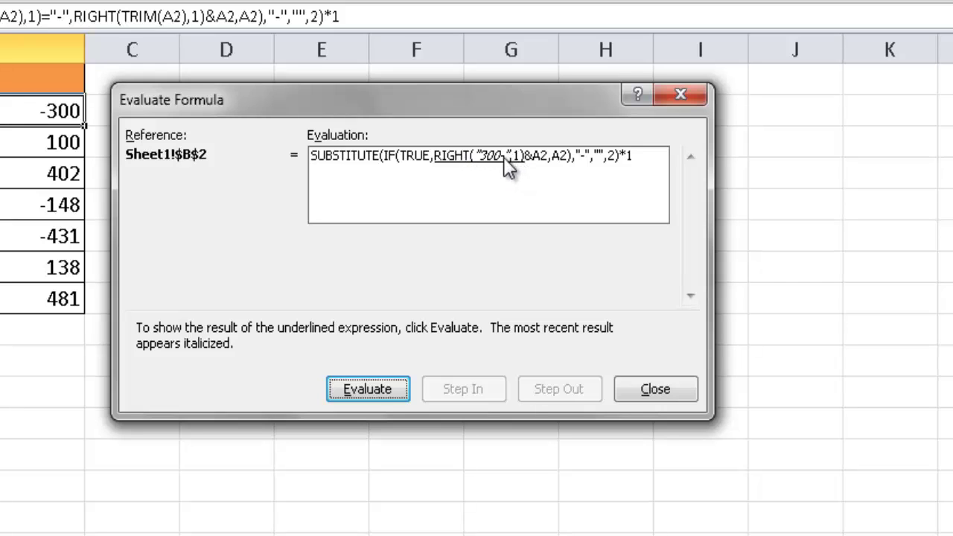
{"action": "left_click", "coordinate": [378, 386]}
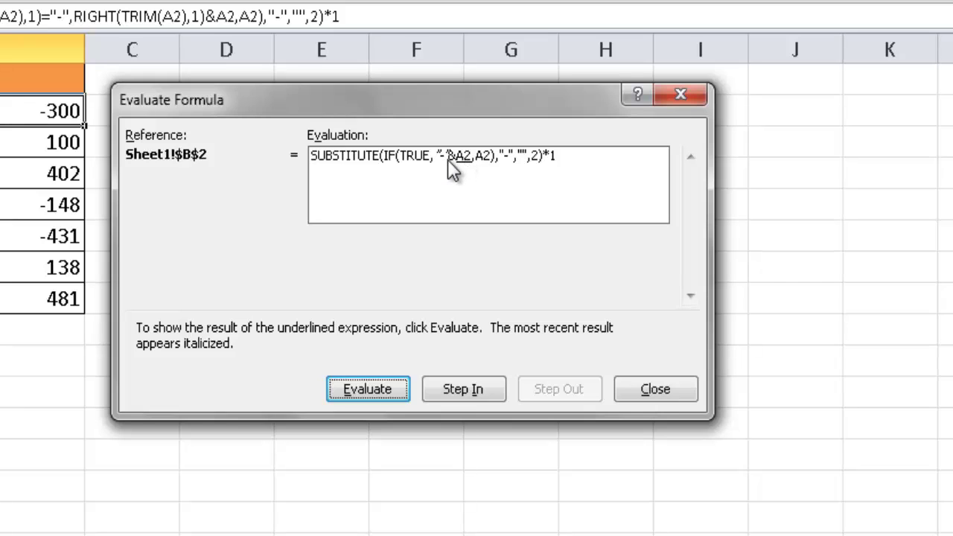
{"action": "left_click", "coordinate": [354, 390]}
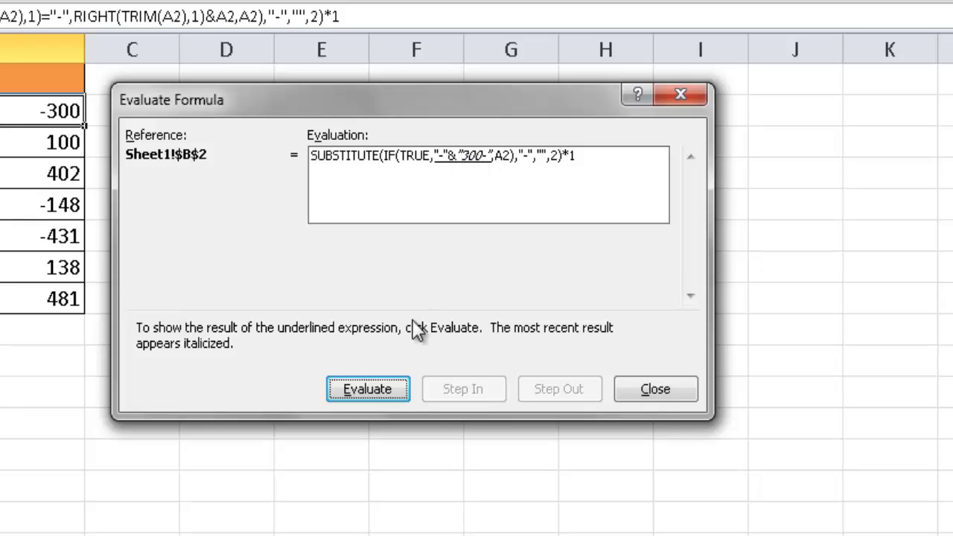
{"action": "left_click", "coordinate": [382, 388]}
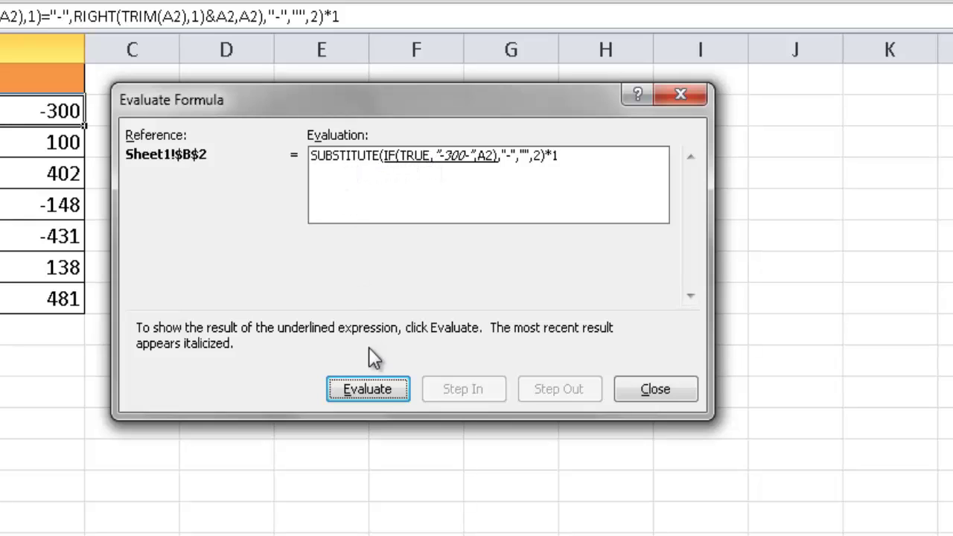
Evaluate the remaining IF, SUBSTITUTE and *1 operations of the B2 formula through to the final result, and close the evaluation.
{"action": "left_click", "coordinate": [389, 387]}
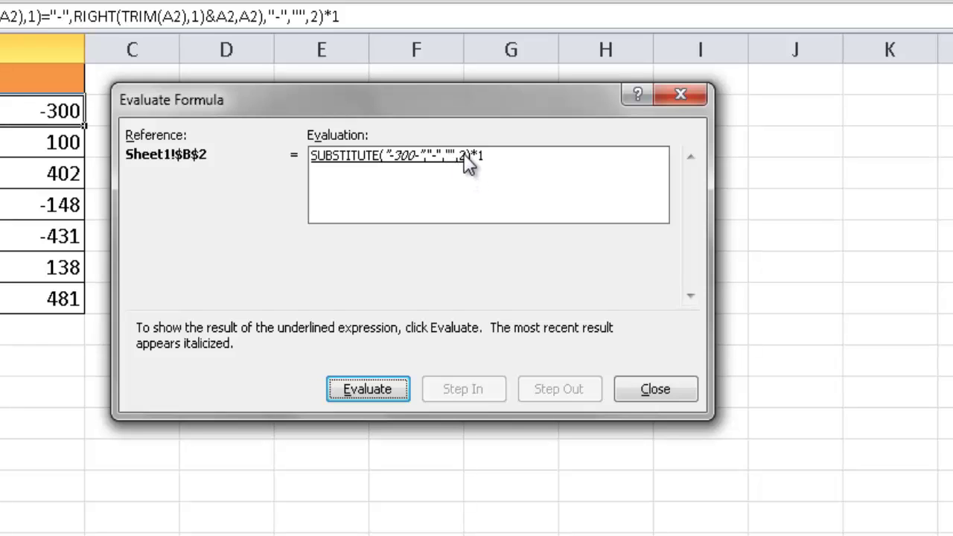
{"action": "left_click", "coordinate": [381, 386]}
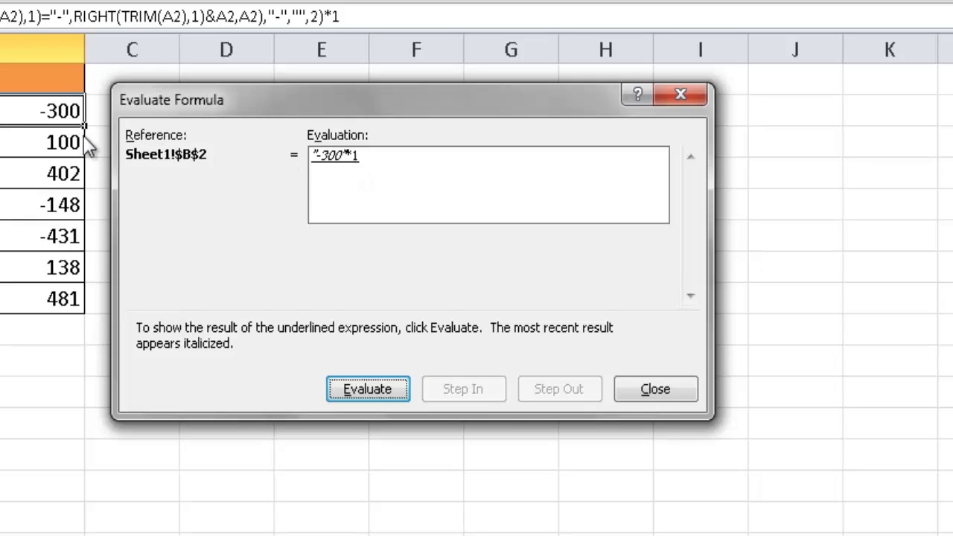
{"action": "left_click", "coordinate": [403, 388]}
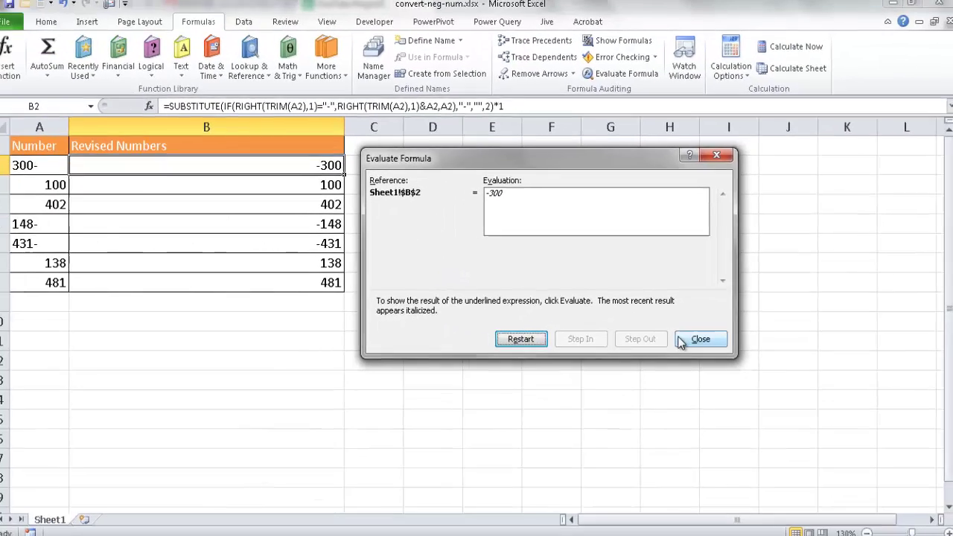
{"action": "left_click", "coordinate": [655, 388]}
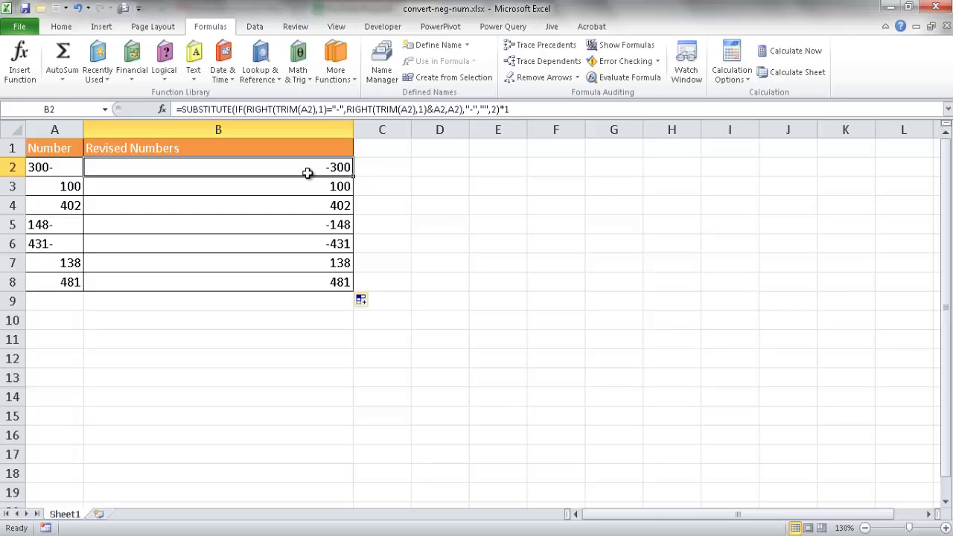